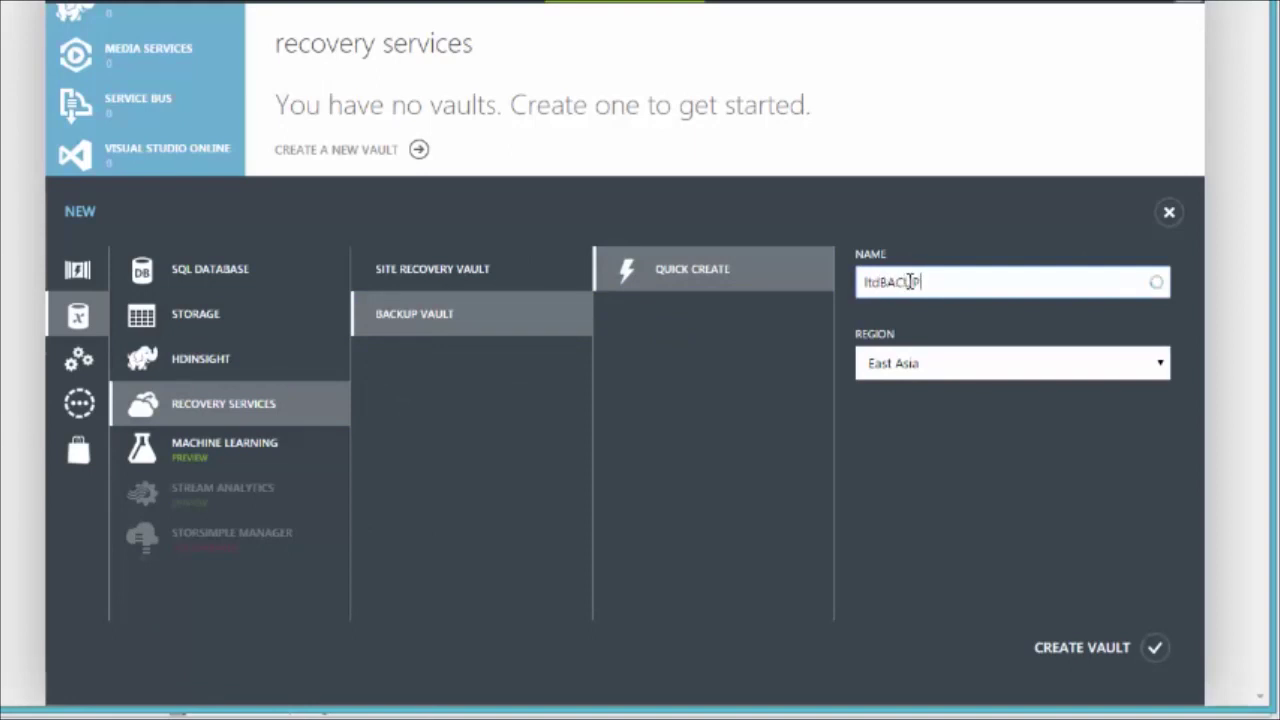
Step: Create a backup vault named ltdBACKUP in the North Europe region
{"action": "left_click", "coordinate": [906, 282]}
{"action": "left_click", "coordinate": [1023, 370]}
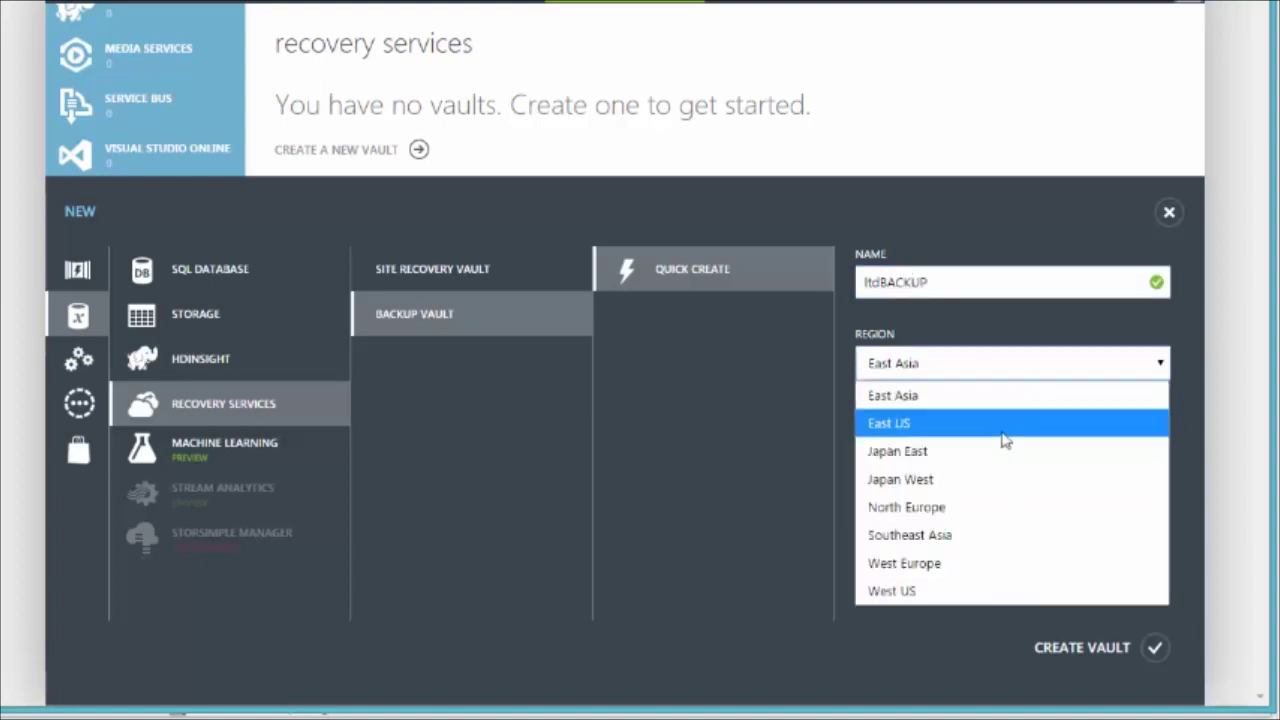
{"action": "left_click", "coordinate": [988, 508]}
{"action": "left_click", "coordinate": [1083, 650]}
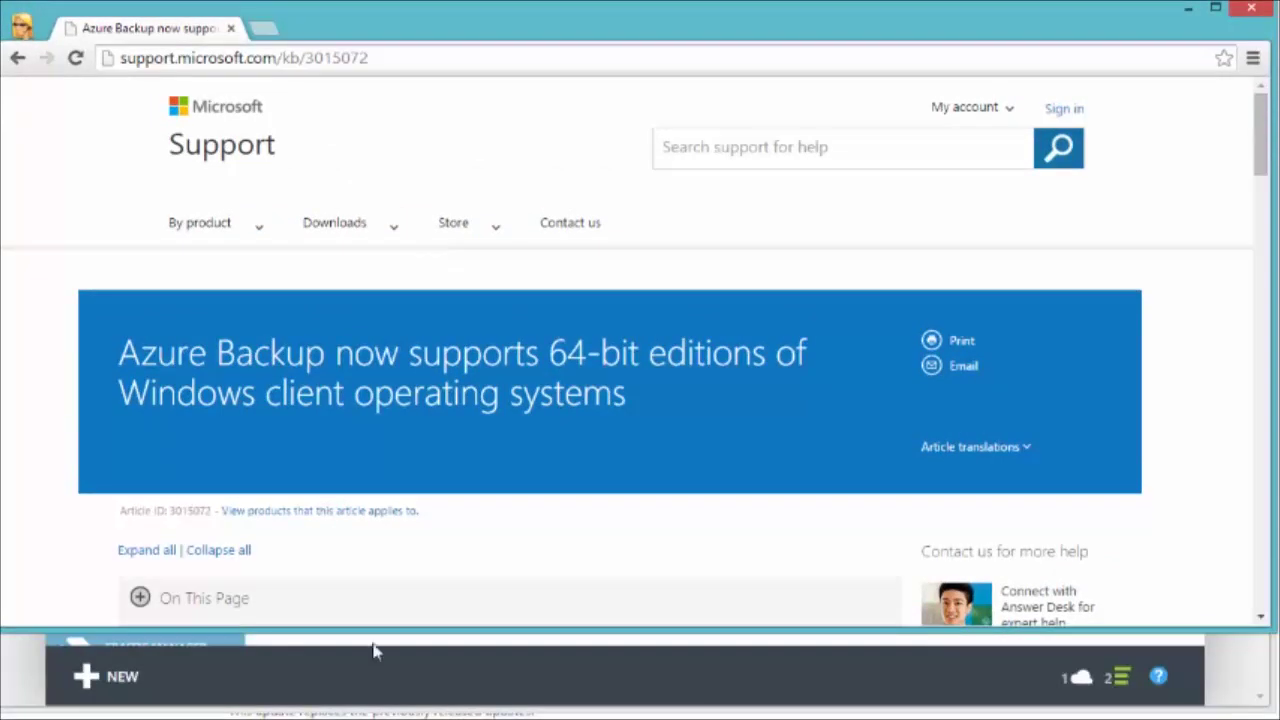
Step: Download the Azure Backup update package from the support article and launch MARSAgentInstaller.exe
{"action": "left_click_drag", "start_coordinate": [370, 627], "coordinate": [365, 719]}
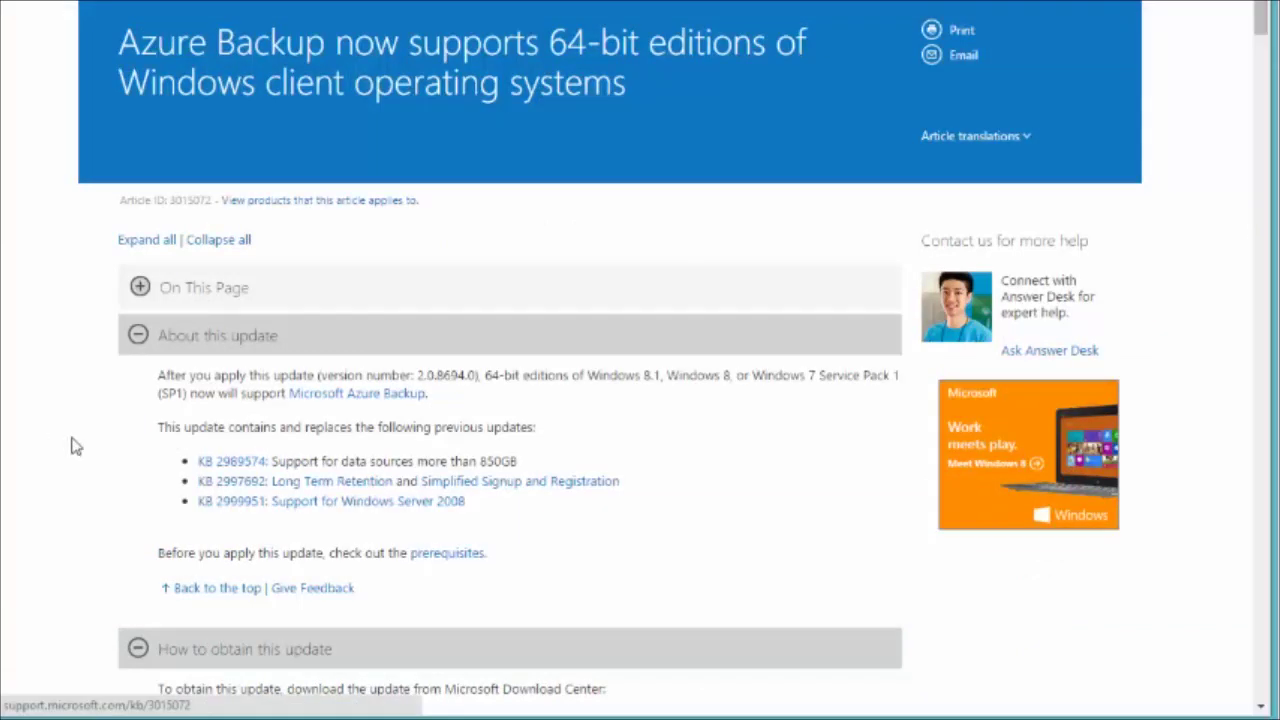
{"action": "scroll", "coordinate": [75, 447], "scroll_direction": "down", "scroll_amount": 2}
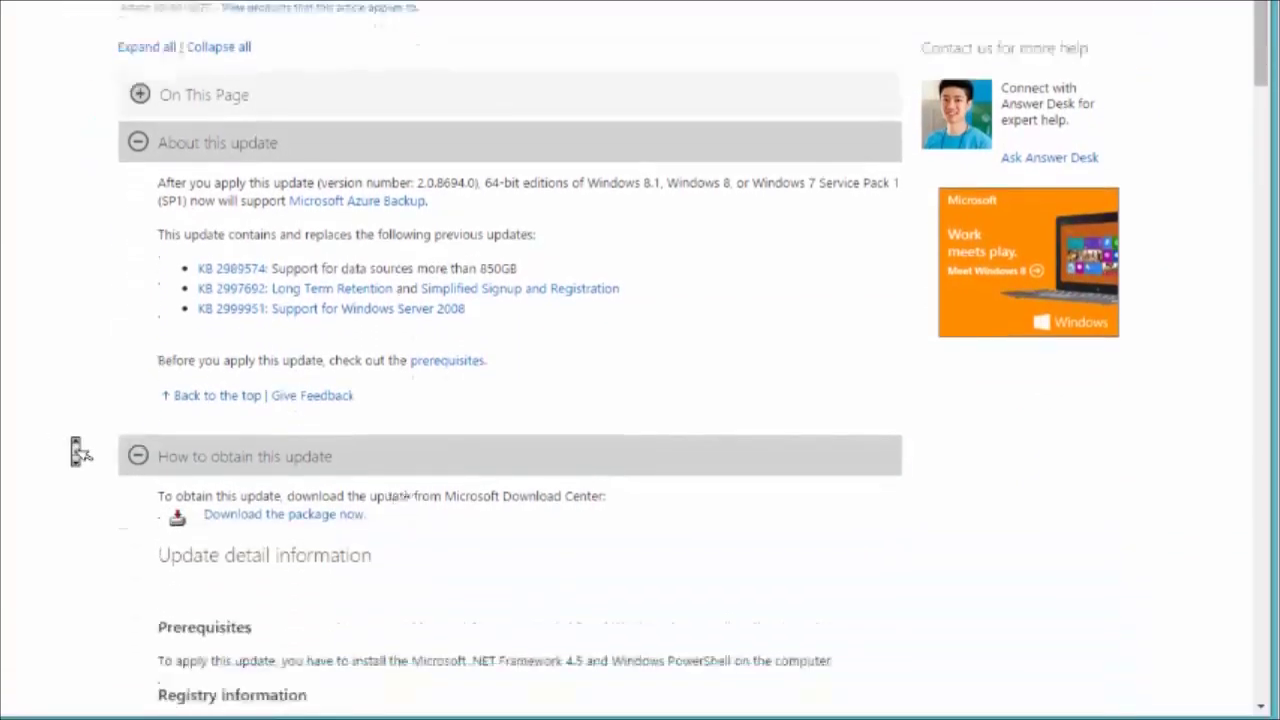
{"action": "scroll", "coordinate": [80, 450], "scroll_direction": "down", "scroll_amount": 2}
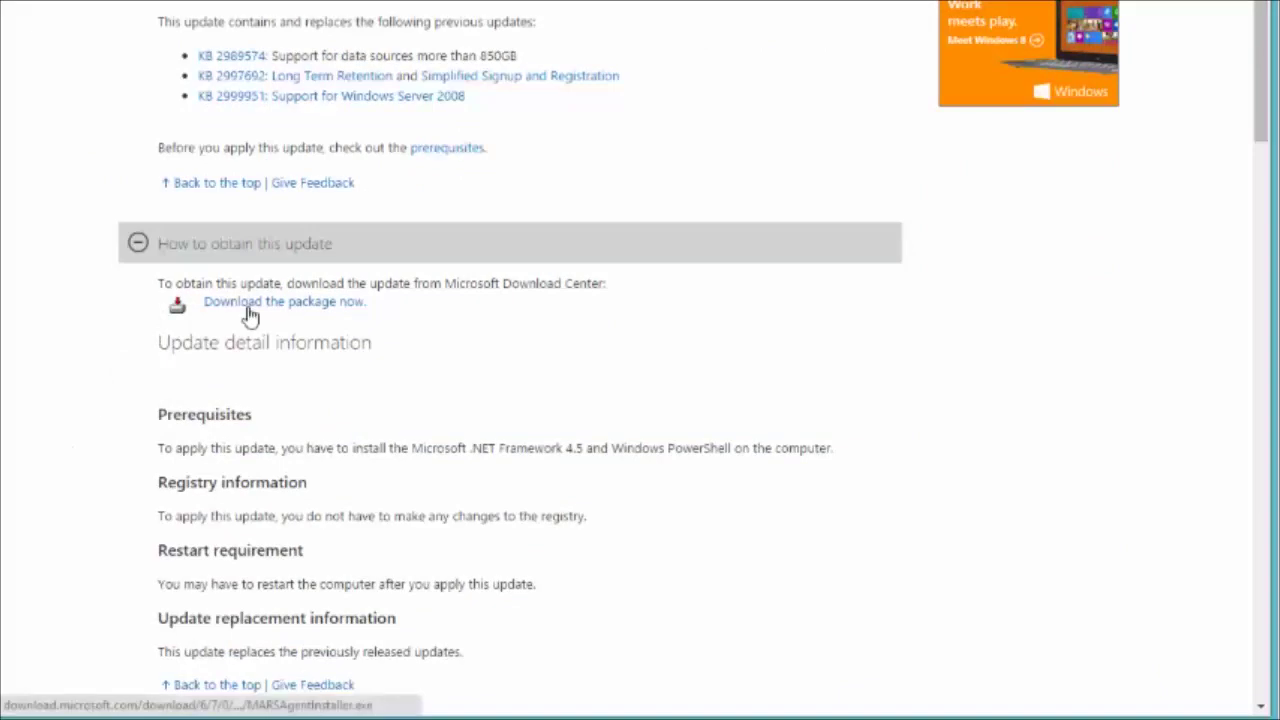
{"action": "left_click", "coordinate": [249, 315]}
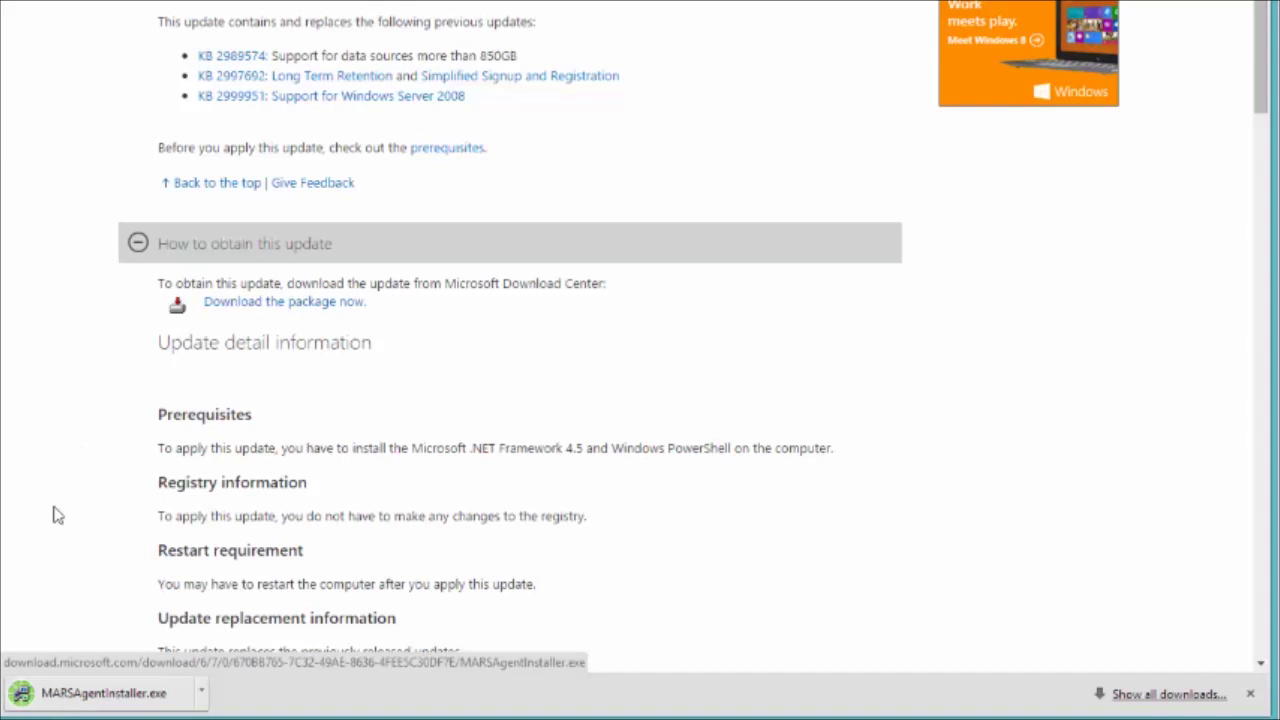
{"action": "left_click", "coordinate": [80, 700]}
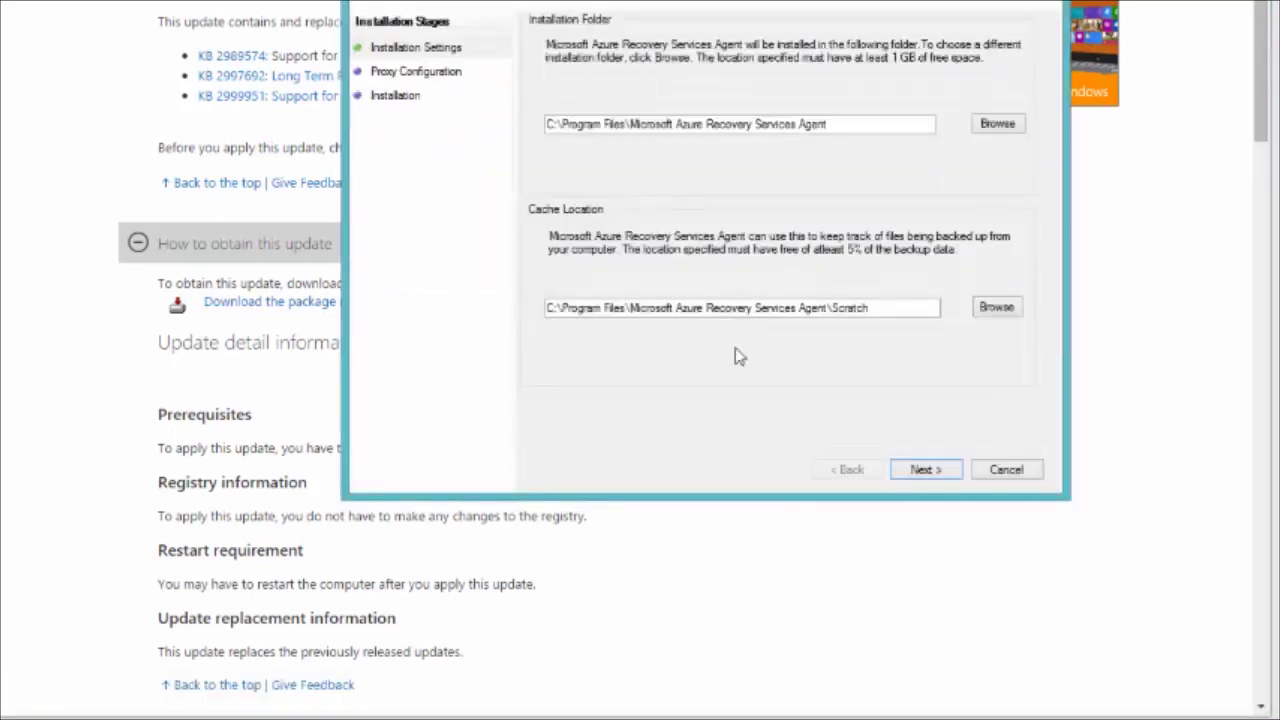
Step: Install the Recovery Services Agent with the default folders and proxy settings, and proceed to server registration
{"action": "left_click", "coordinate": [930, 471]}
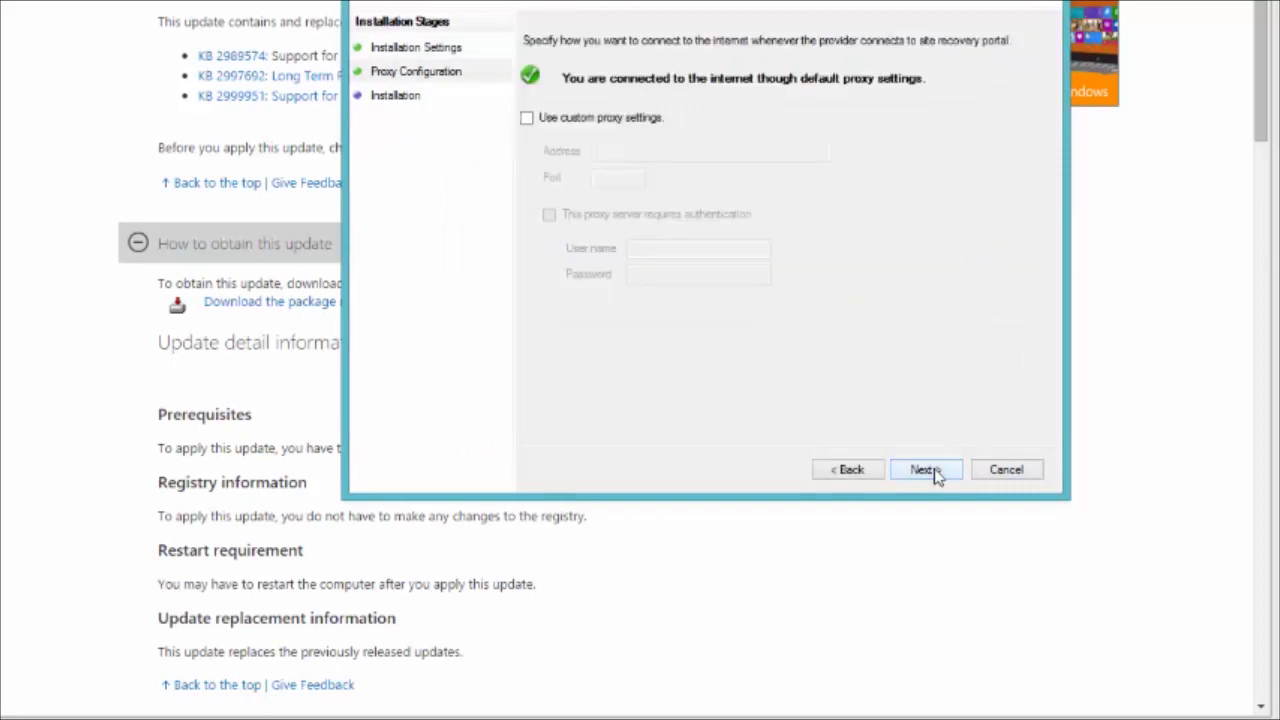
{"action": "left_click", "coordinate": [928, 470]}
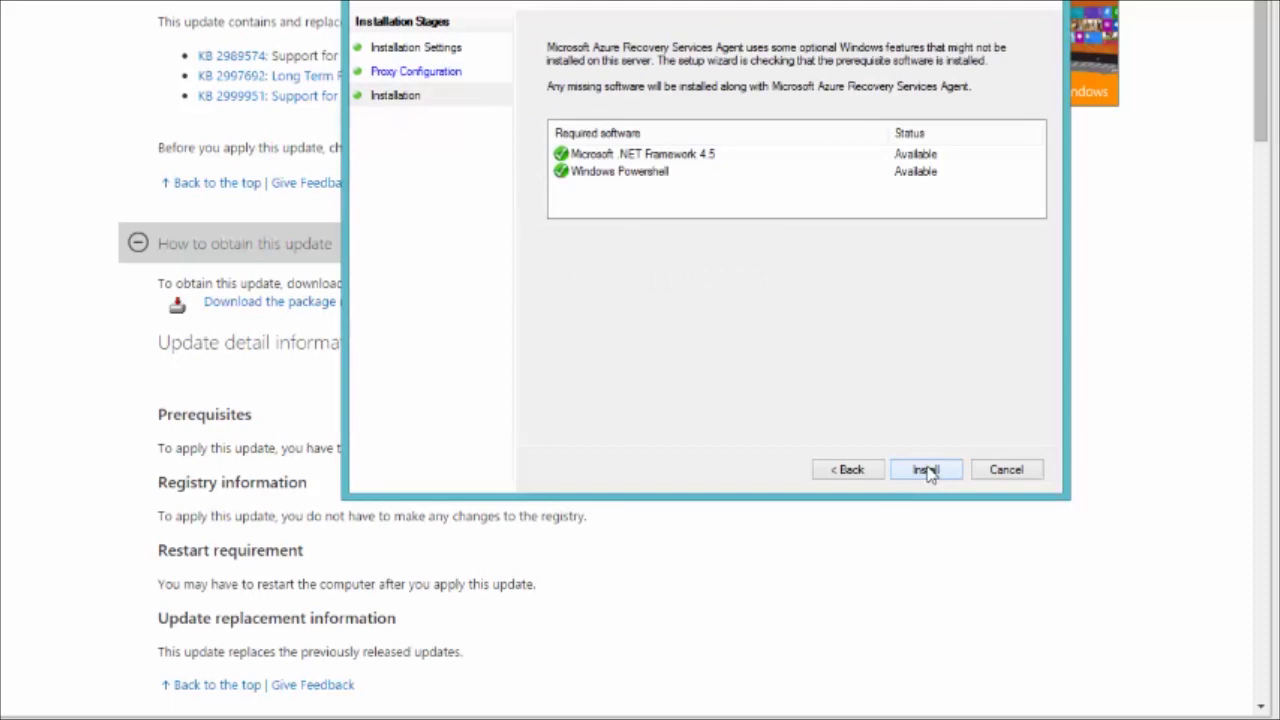
{"action": "left_click", "coordinate": [926, 470]}
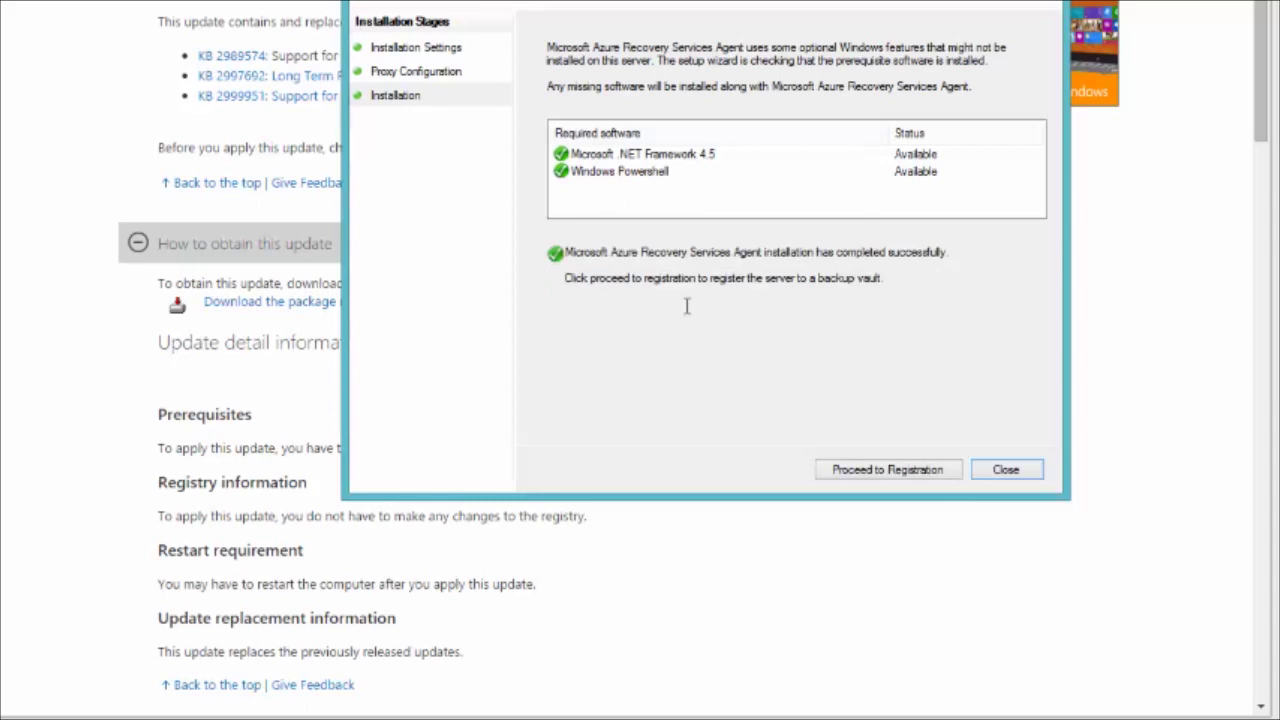
{"action": "left_click", "coordinate": [852, 470]}
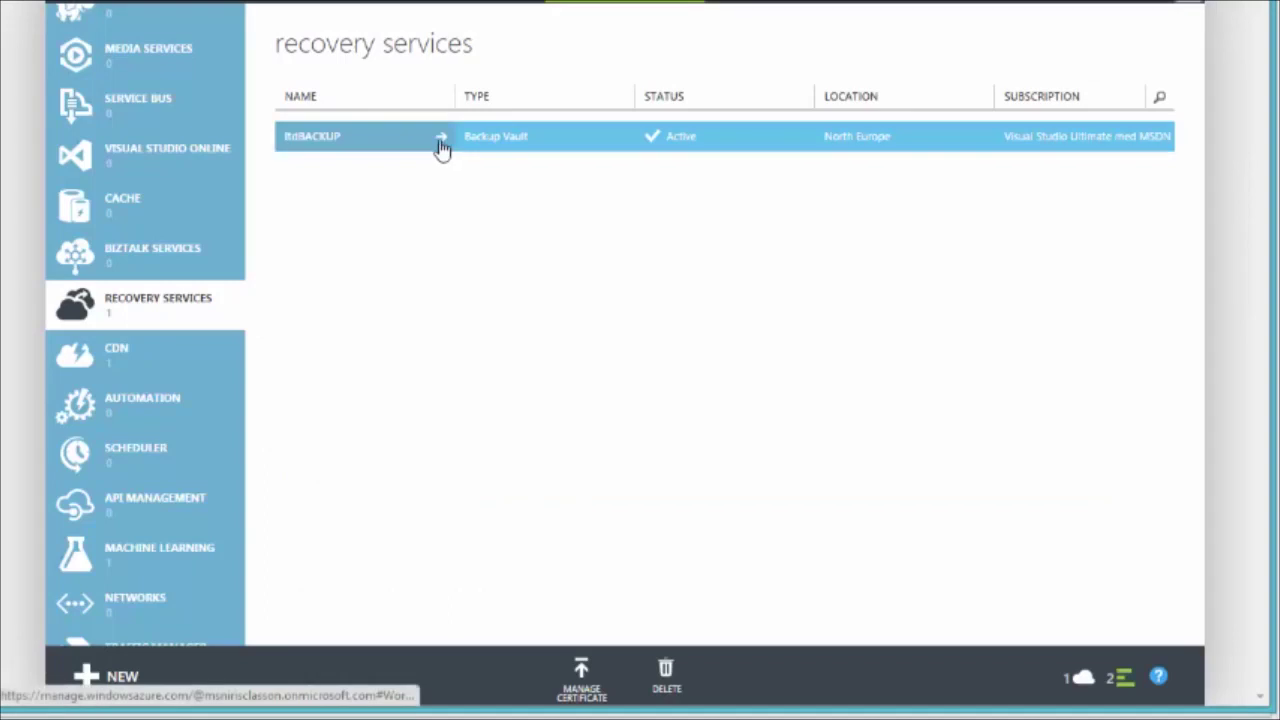
Step: Open the ltdBACKUP vault in the Azure portal and download its vault credentials, dismissing the notifications
{"action": "left_click", "coordinate": [443, 148]}
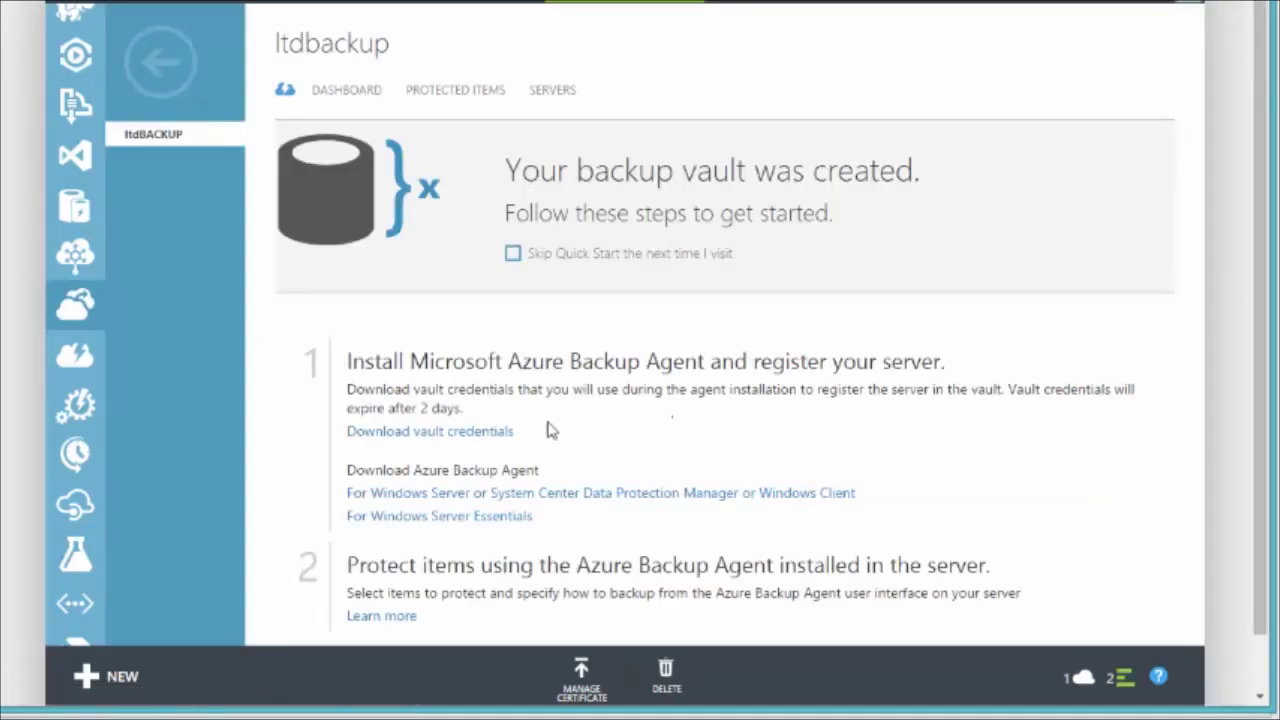
{"action": "left_click", "coordinate": [506, 433]}
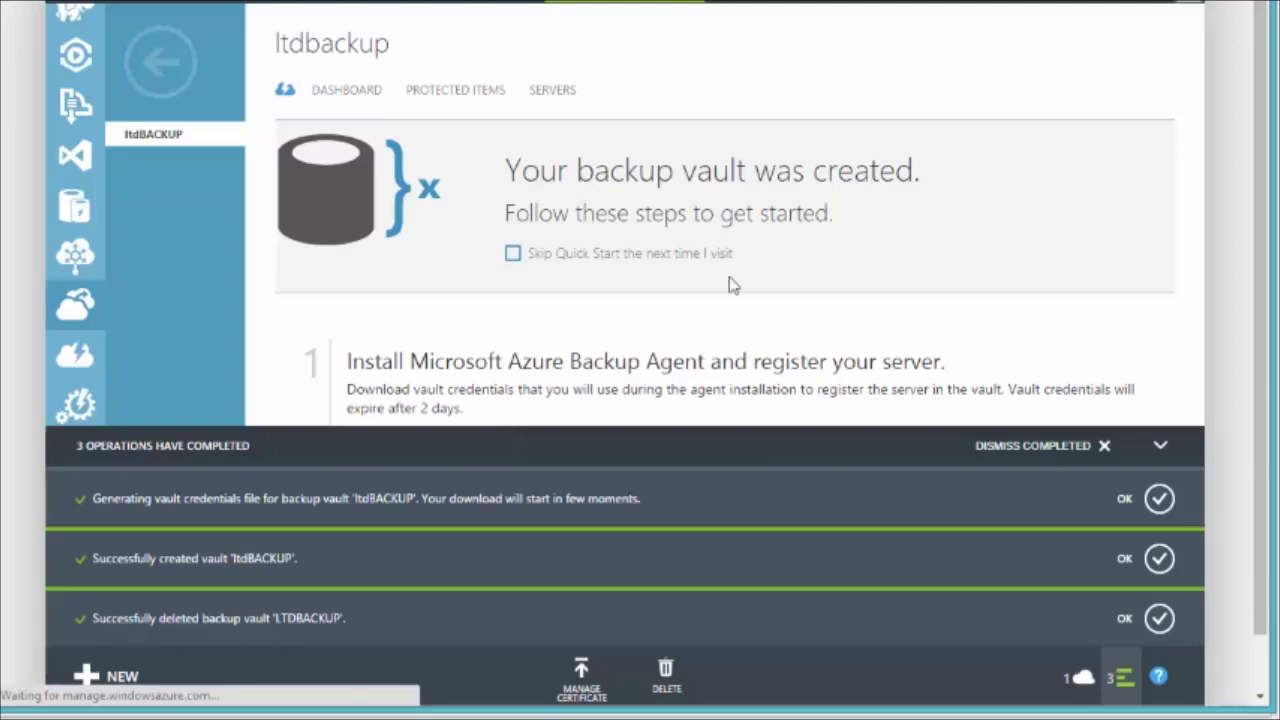
{"action": "left_click", "coordinate": [1105, 446]}
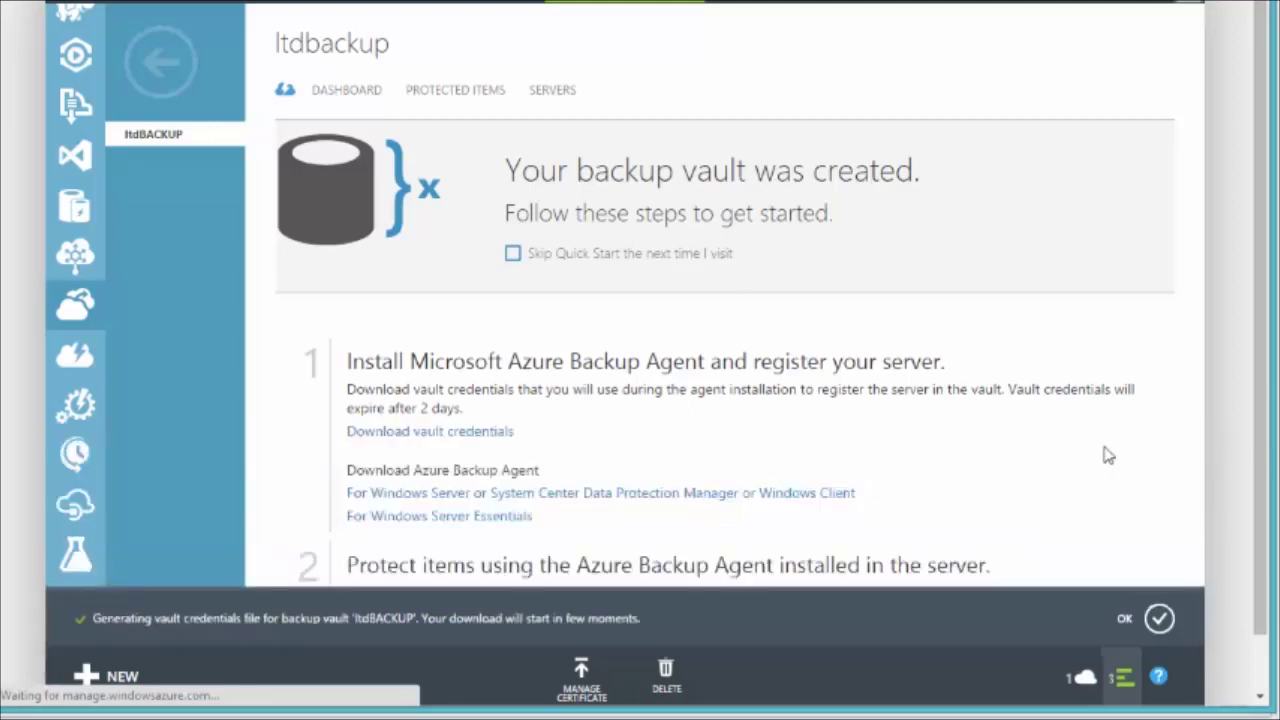
{"action": "left_click", "coordinate": [449, 440]}
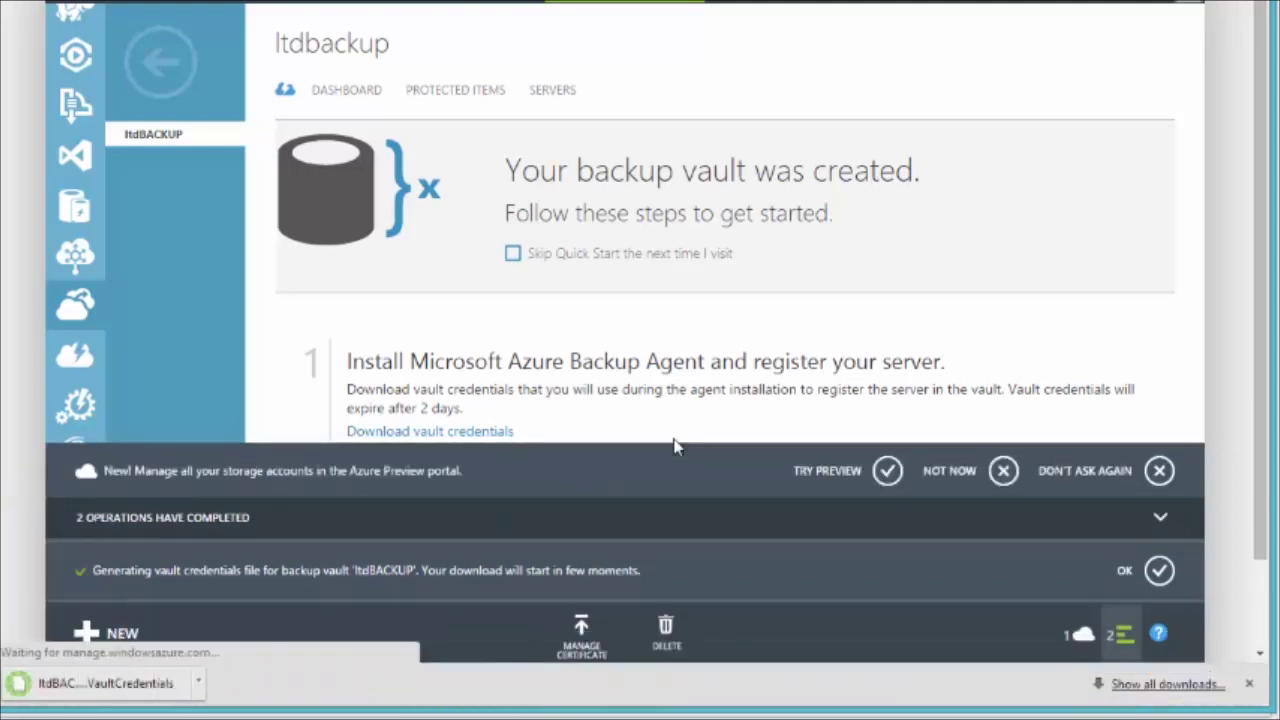
{"action": "left_click", "coordinate": [948, 480]}
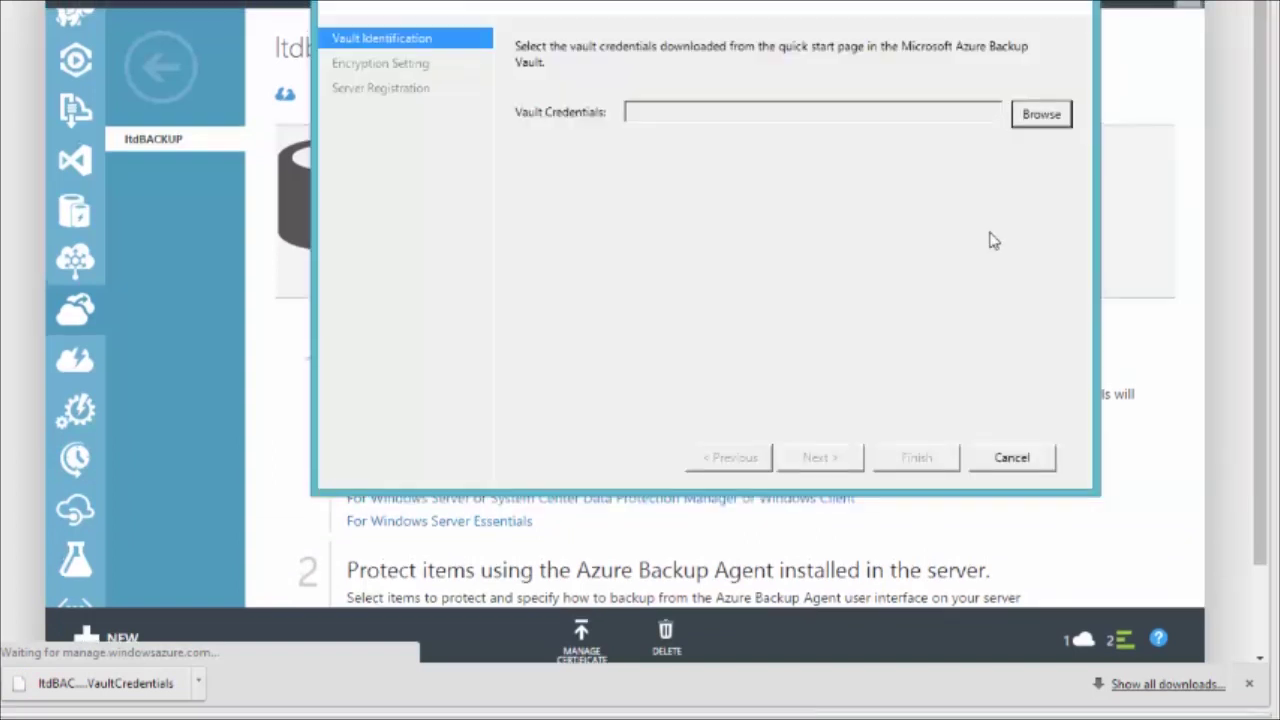
Step: Load the ltdBACKUP VaultCredentials file from the Downloads folder into the Register Server Wizard
{"action": "left_click", "coordinate": [1040, 116]}
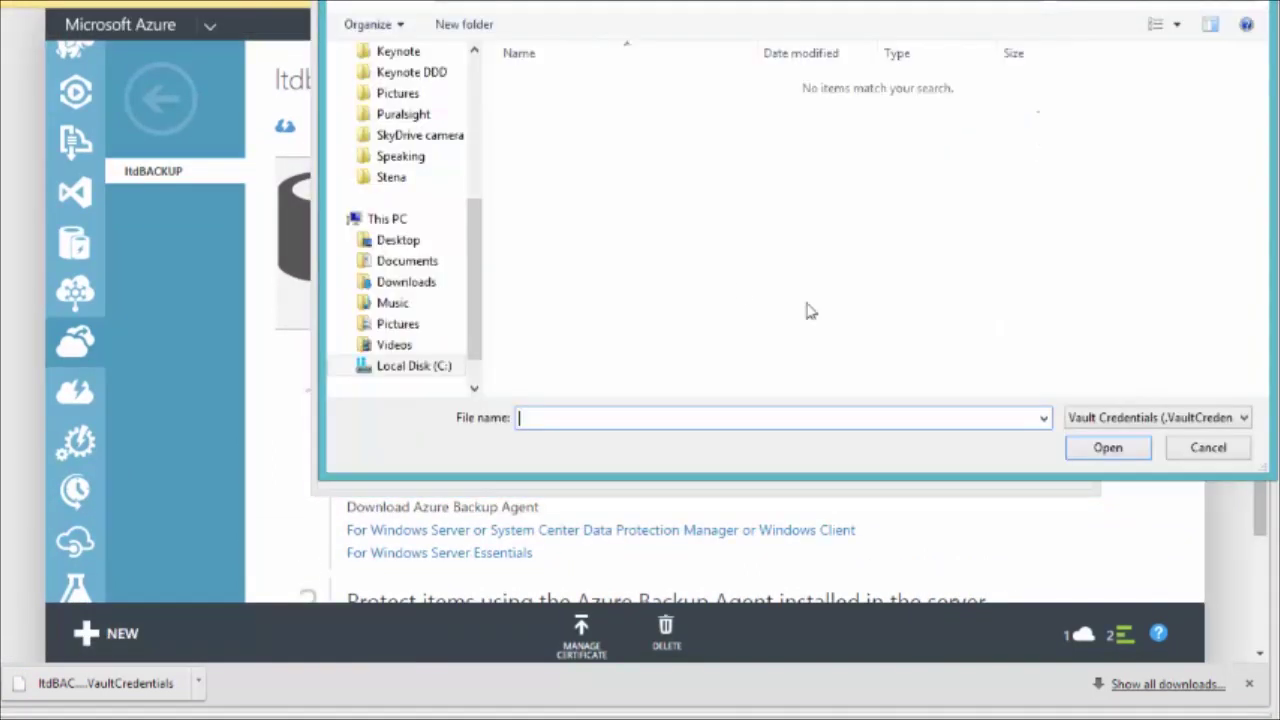
{"action": "left_click", "coordinate": [415, 283]}
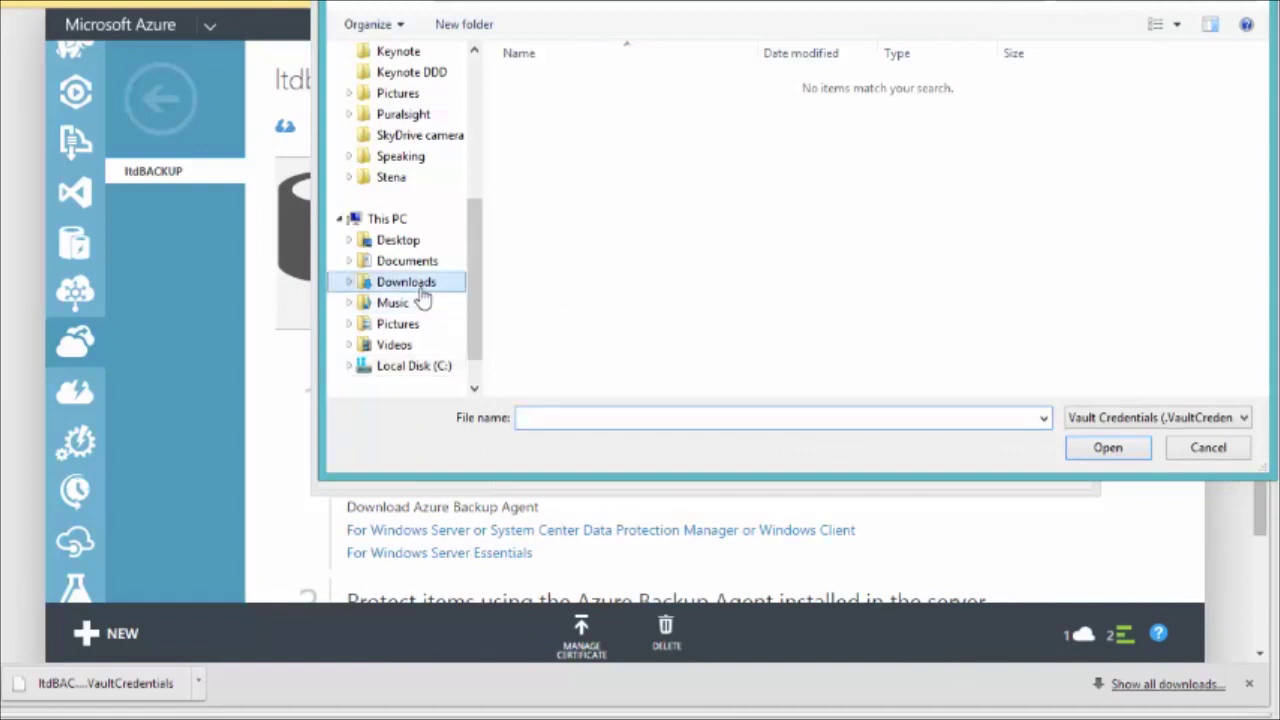
{"action": "left_click", "coordinate": [545, 160]}
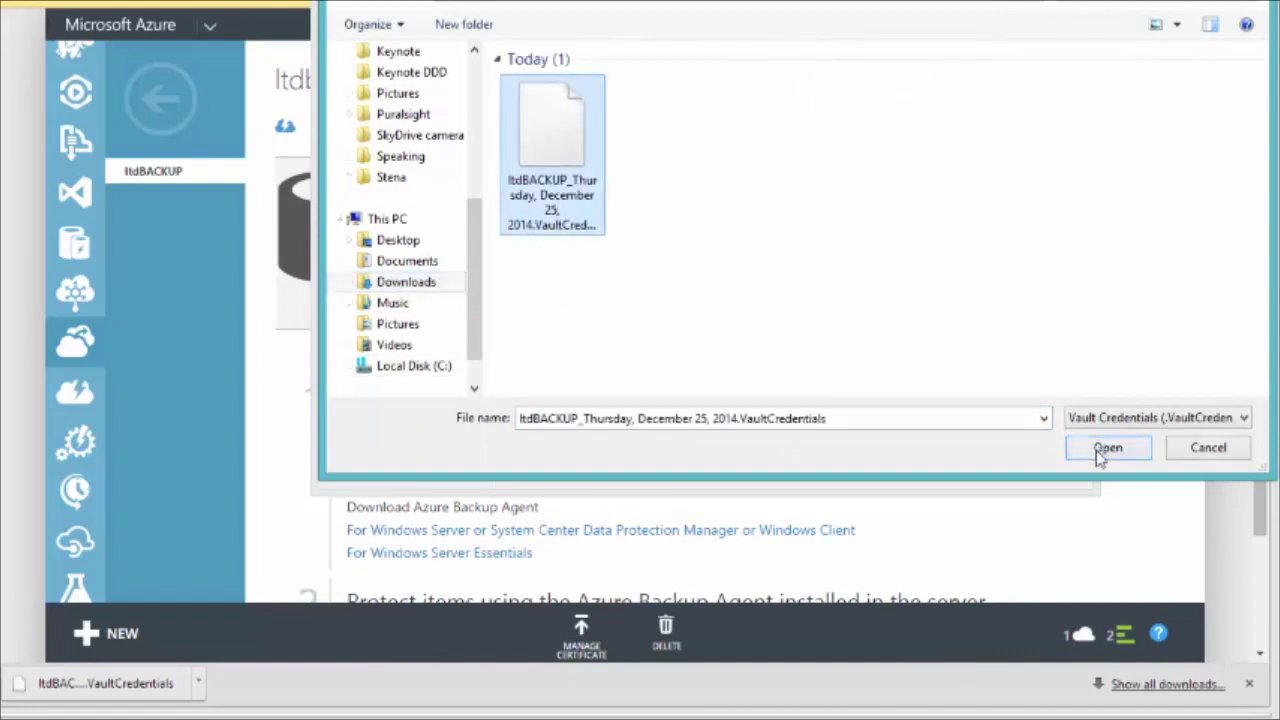
{"action": "left_click", "coordinate": [1104, 448]}
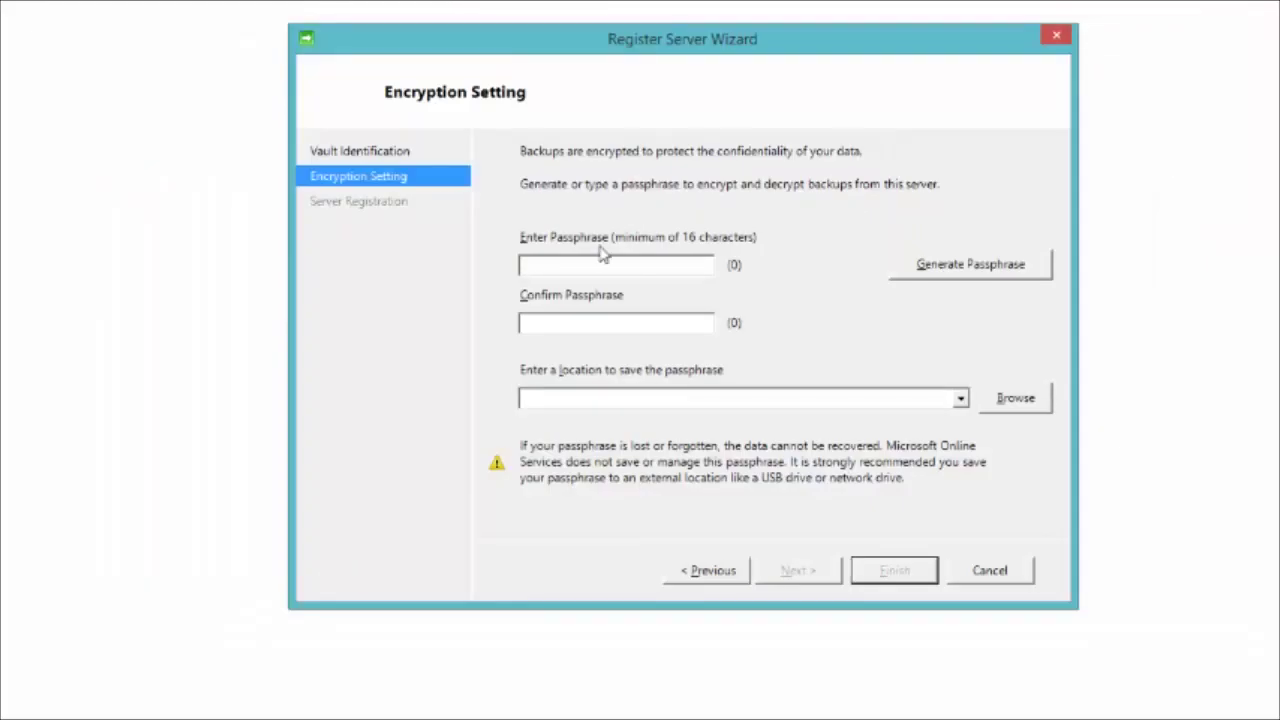
Step: Paste the encryption passphrase into both the passphrase and confirmation fields
{"action": "key", "text": "ctrl+v"}
{"action": "left_click", "coordinate": [568, 328]}
{"action": "key", "text": "ctrl+v"}
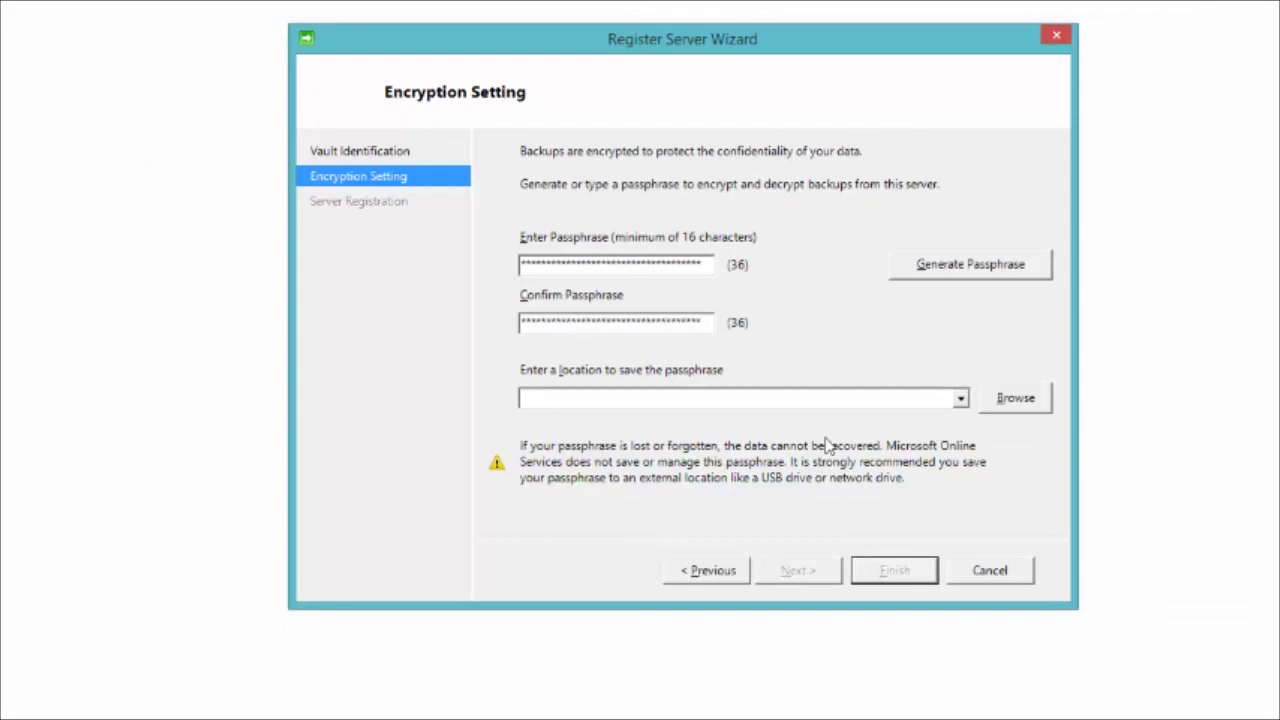
Step: Save the passphrase to the OneDrive Documents folder and finish the server registration, launching the Recovery Services Agent
{"action": "left_click", "coordinate": [998, 408]}
{"action": "double_click", "coordinate": [624, 161]}
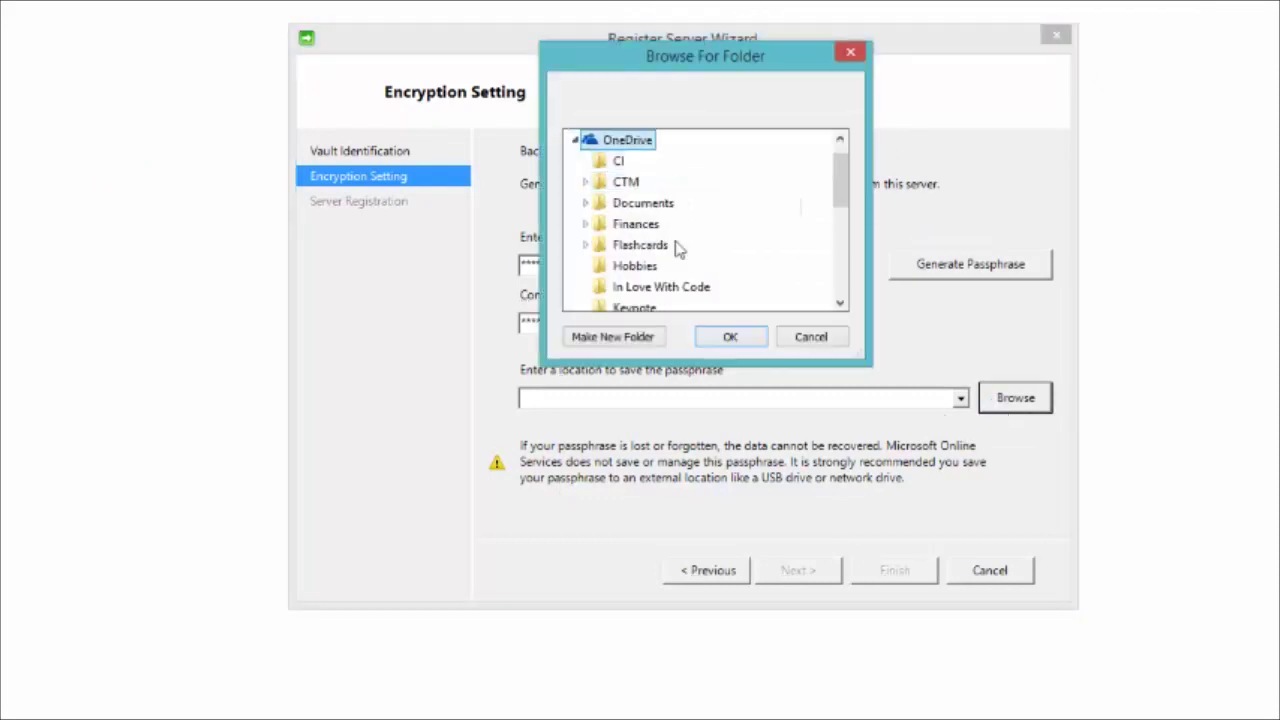
{"action": "double_click", "coordinate": [643, 203]}
{"action": "left_click", "coordinate": [731, 338]}
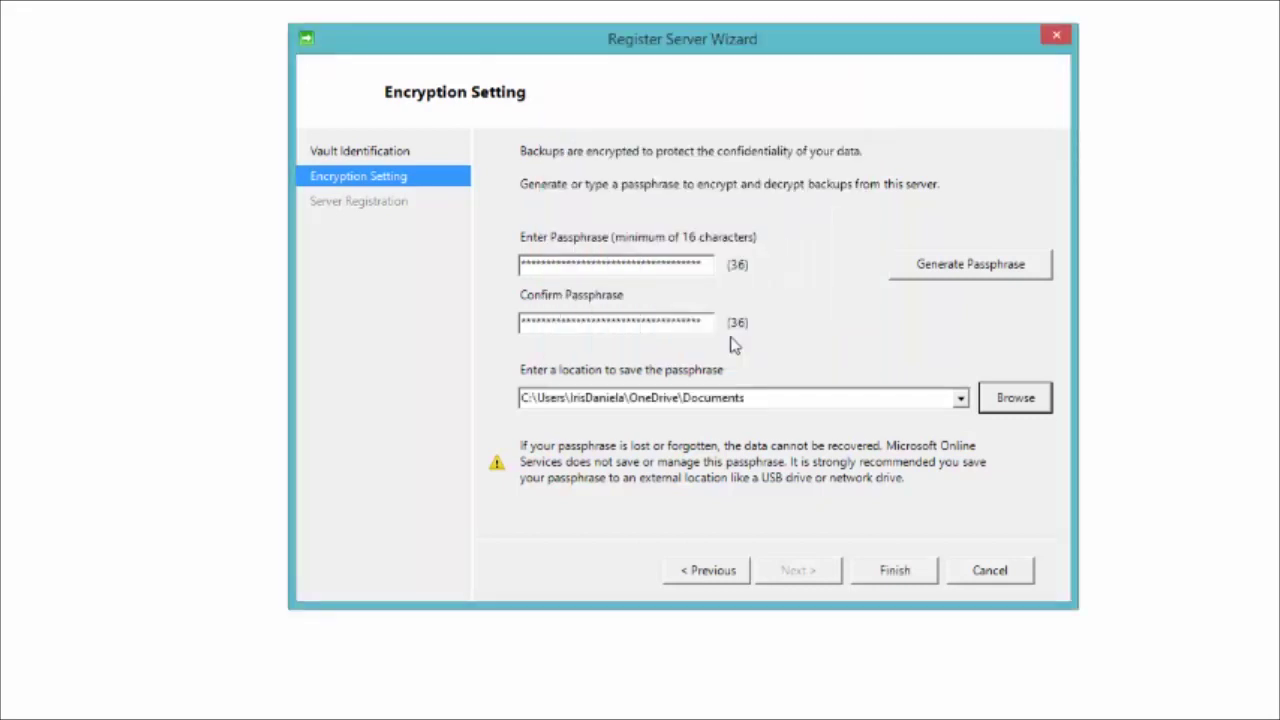
{"action": "left_click", "coordinate": [900, 569]}
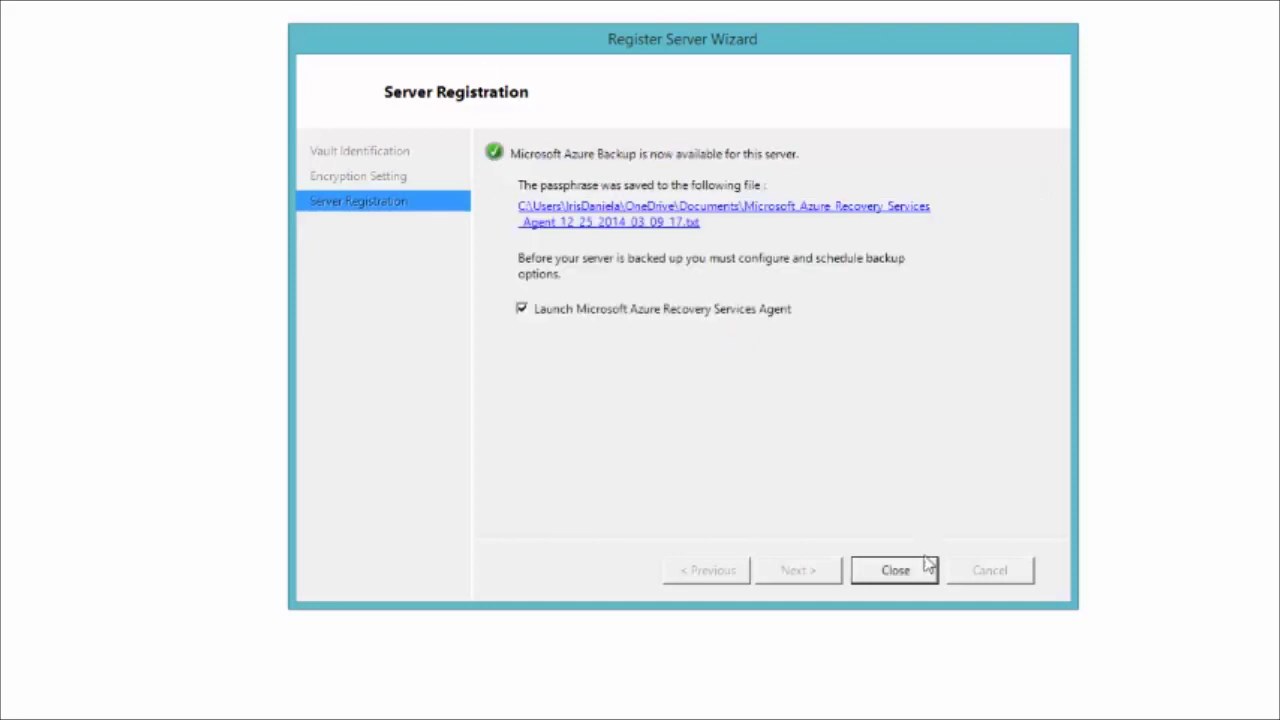
{"action": "left_click", "coordinate": [898, 577]}
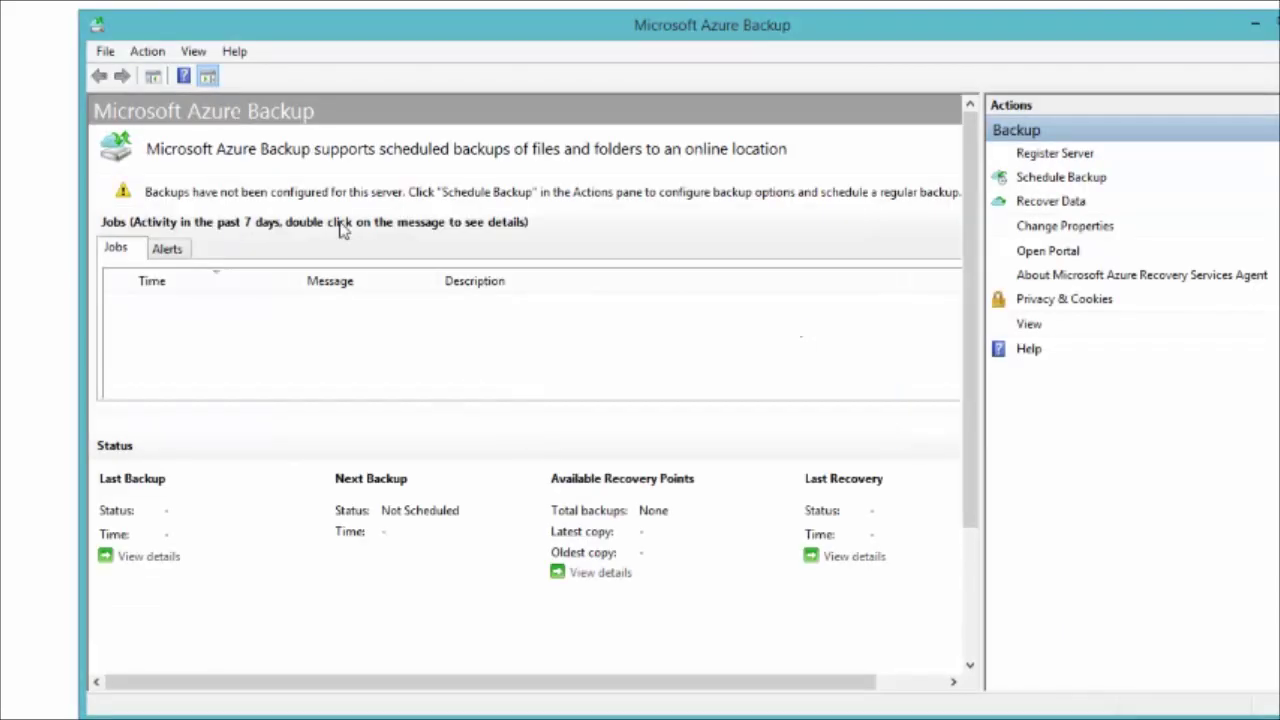
Step: Start a new backup schedule that includes the whole C:\ drive, with no exclusions, and continue to the backup time settings
{"action": "left_click", "coordinate": [1058, 178]}
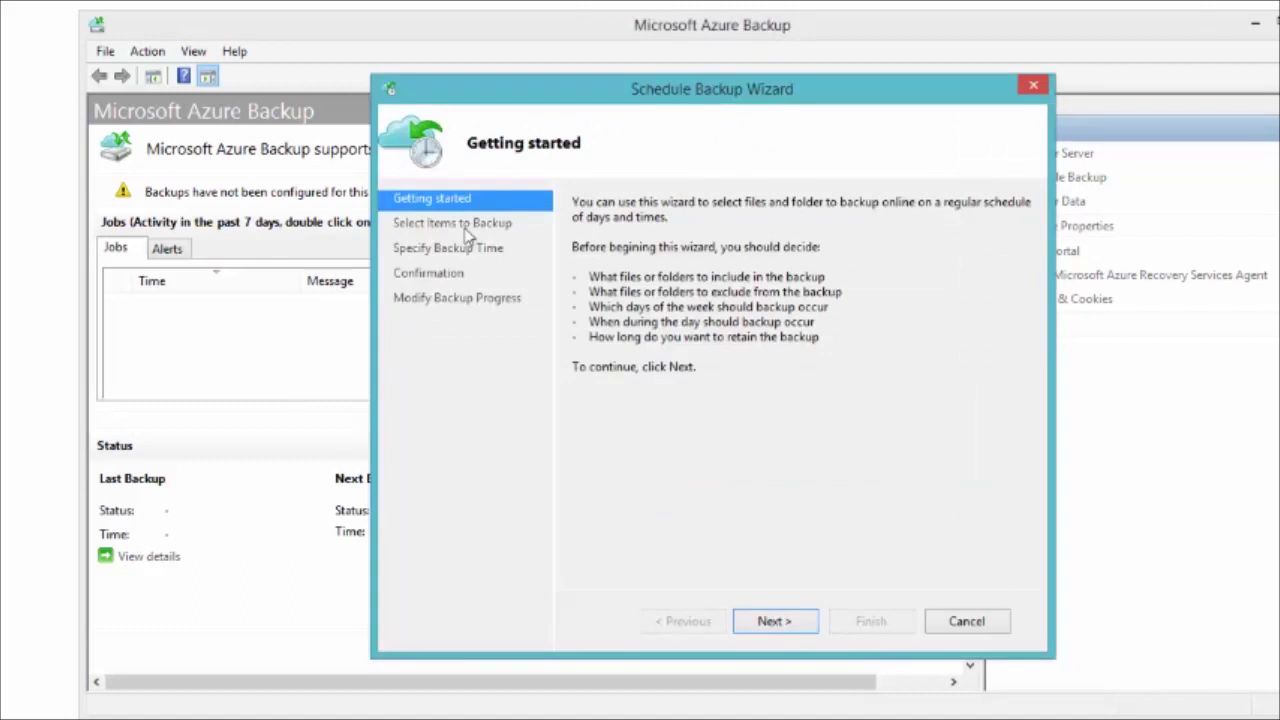
{"action": "left_click", "coordinate": [774, 622]}
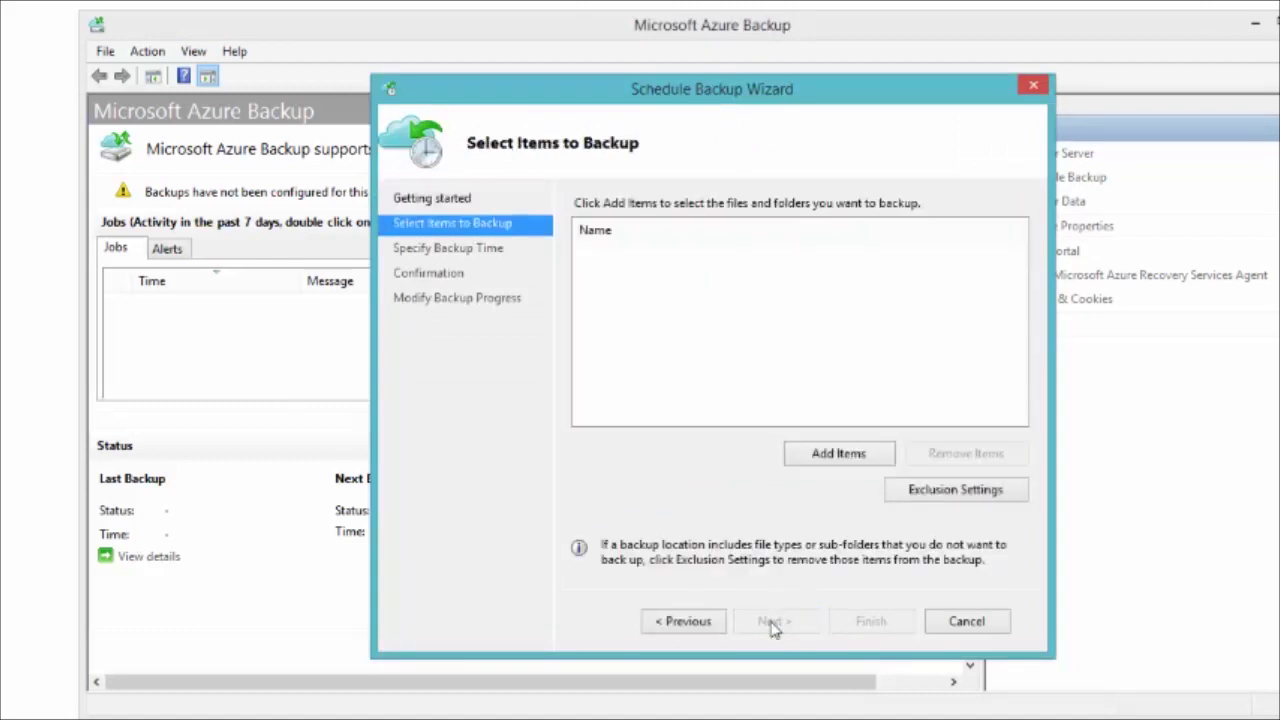
{"action": "left_click", "coordinate": [840, 454]}
{"action": "left_click", "coordinate": [481, 270]}
{"action": "left_click", "coordinate": [866, 550]}
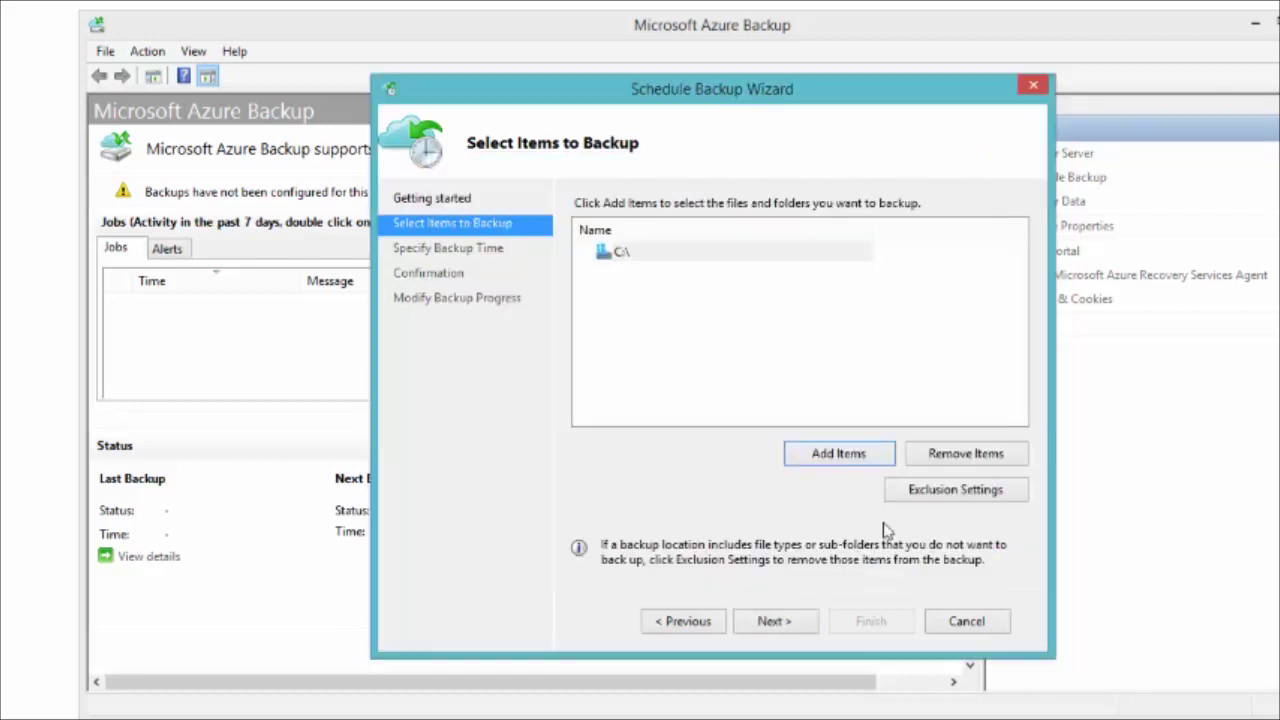
{"action": "left_click", "coordinate": [924, 495]}
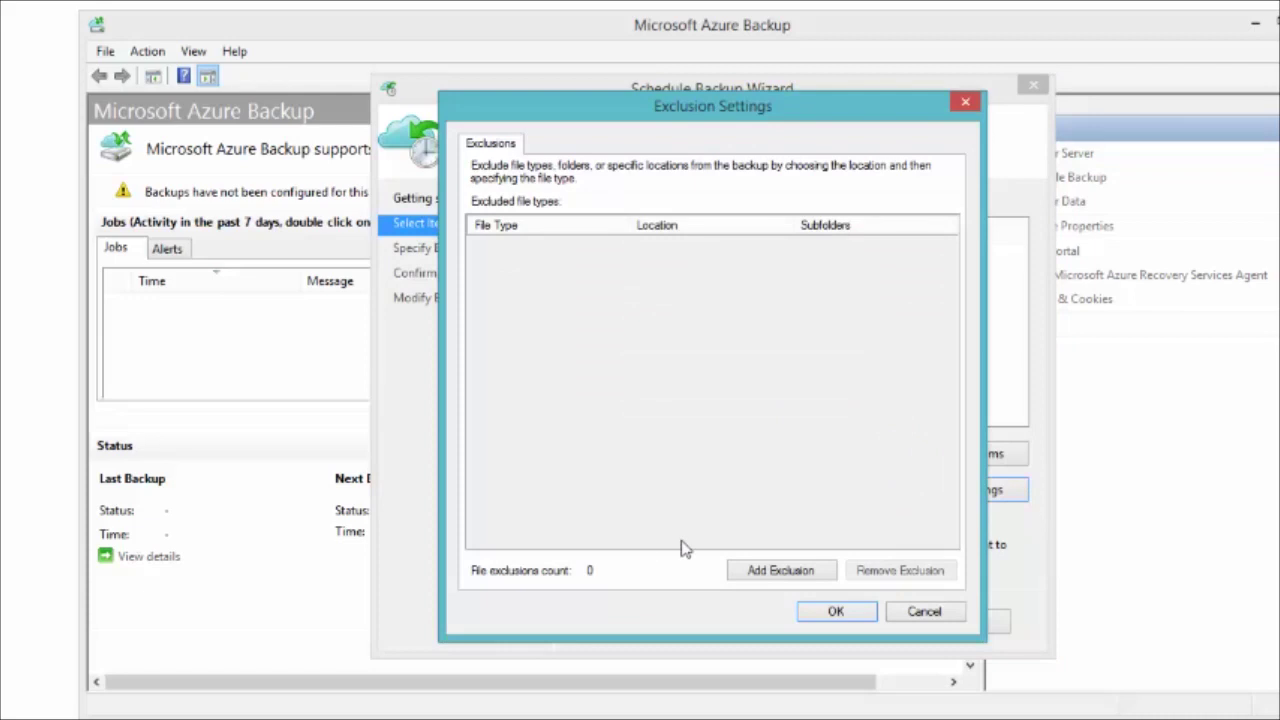
{"action": "left_click", "coordinate": [849, 620]}
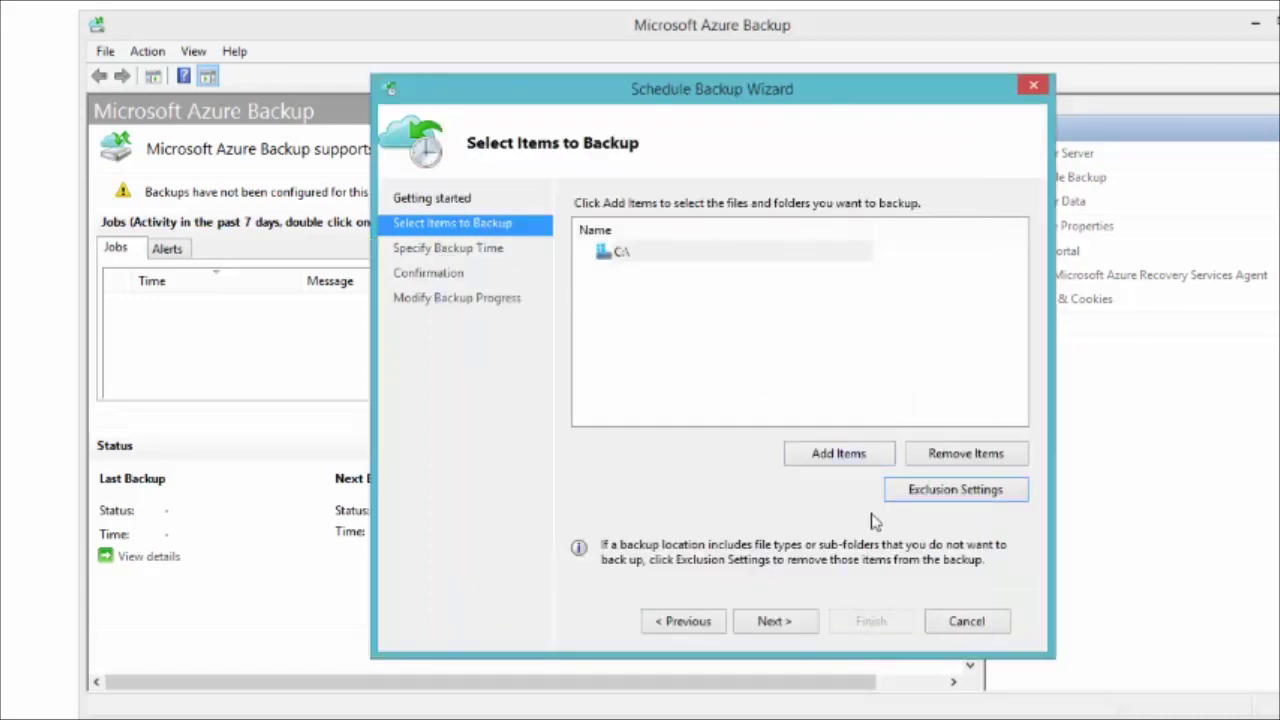
{"action": "left_click", "coordinate": [774, 621]}
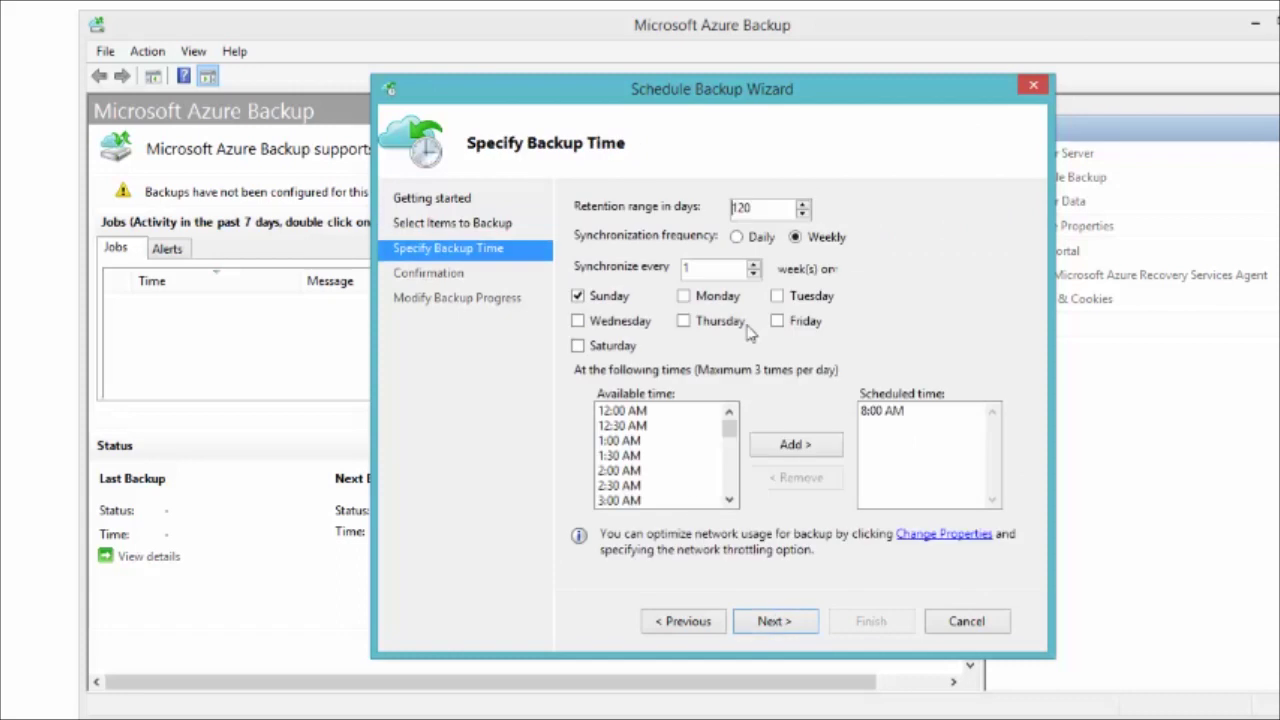
Step: Set the backup synchronization to daily at 10:00 PM, remove the 8:00 AM time, and continue to the confirmation
{"action": "left_click", "coordinate": [738, 237]}
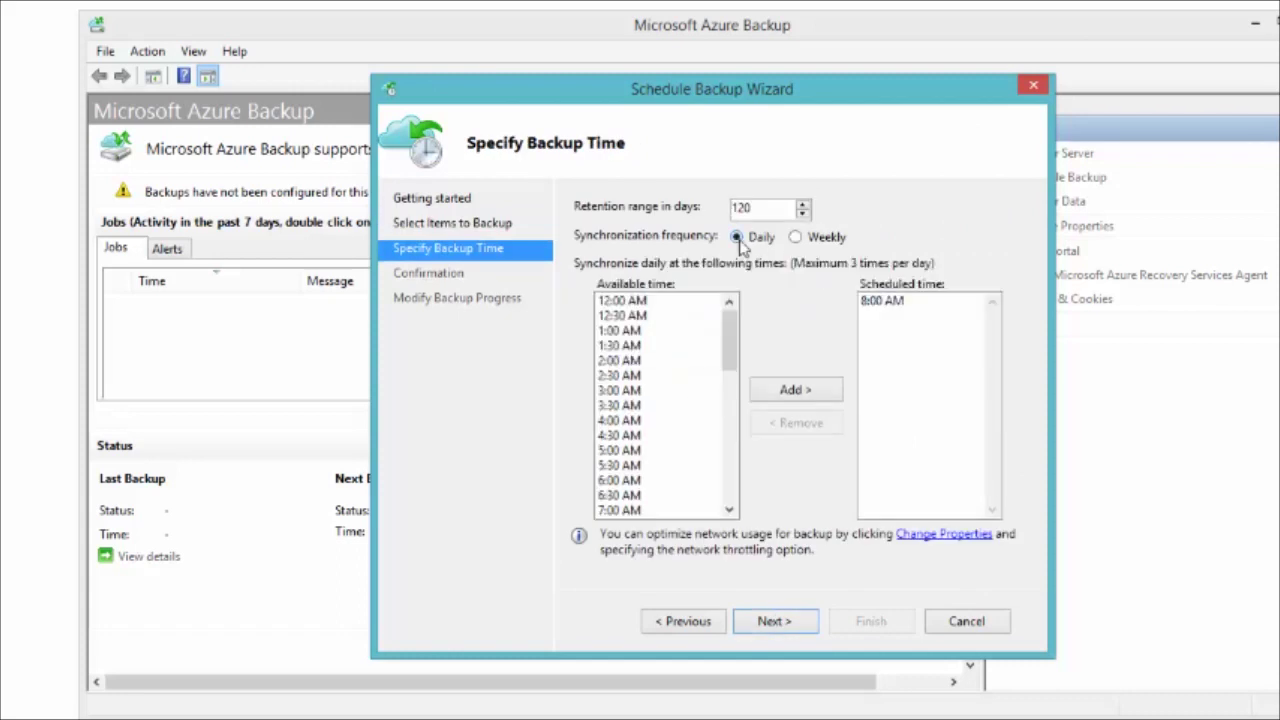
{"action": "left_click_drag", "start_coordinate": [731, 338], "coordinate": [738, 522]}
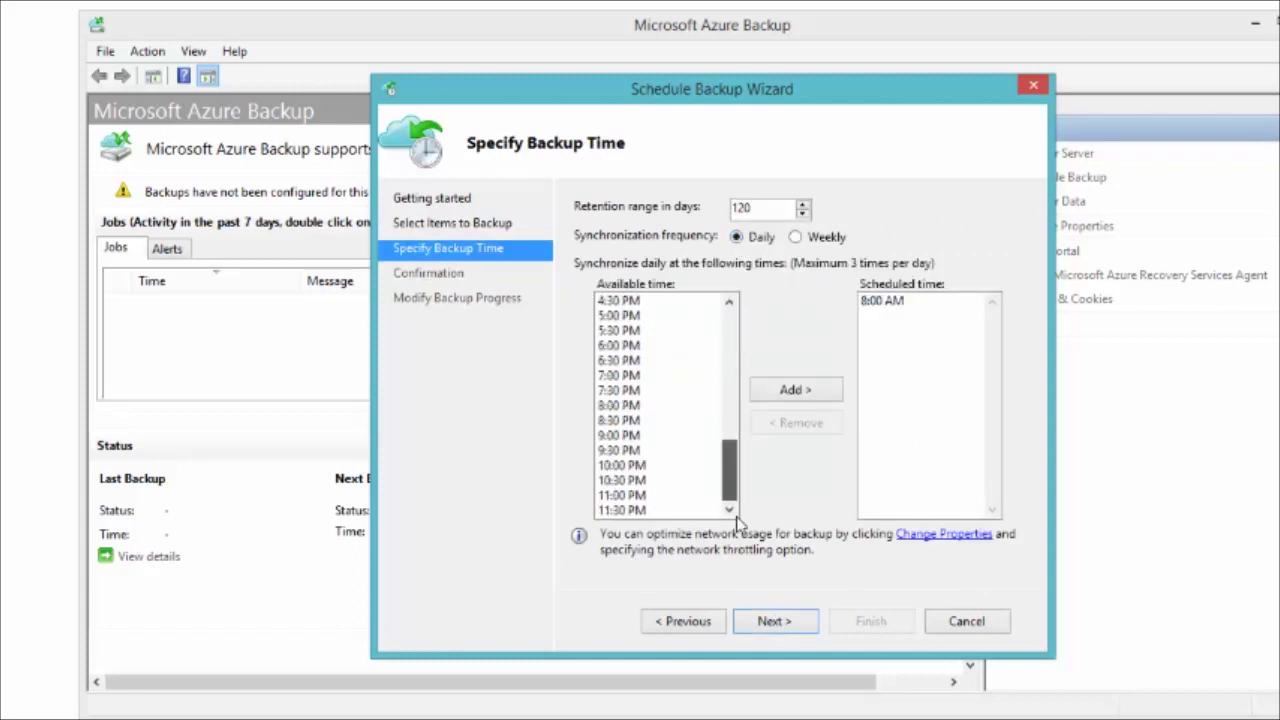
{"action": "left_click", "coordinate": [642, 467]}
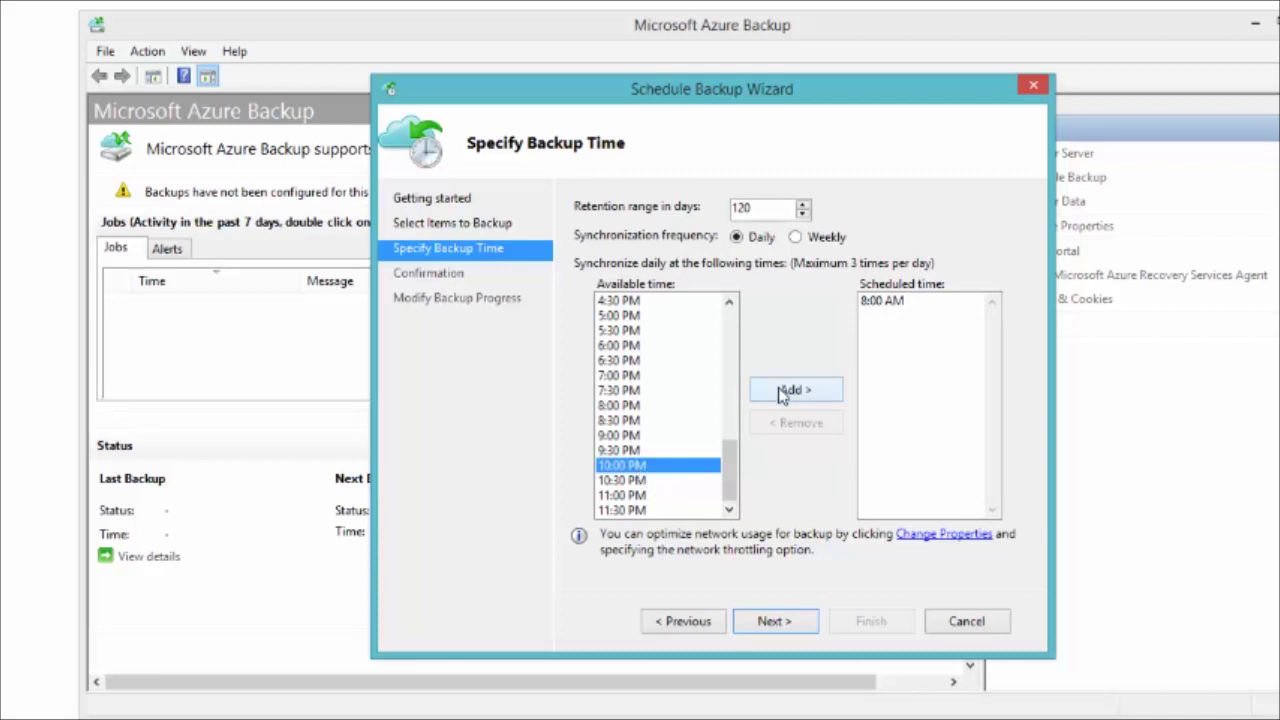
{"action": "left_click", "coordinate": [783, 392]}
{"action": "left_click", "coordinate": [884, 302]}
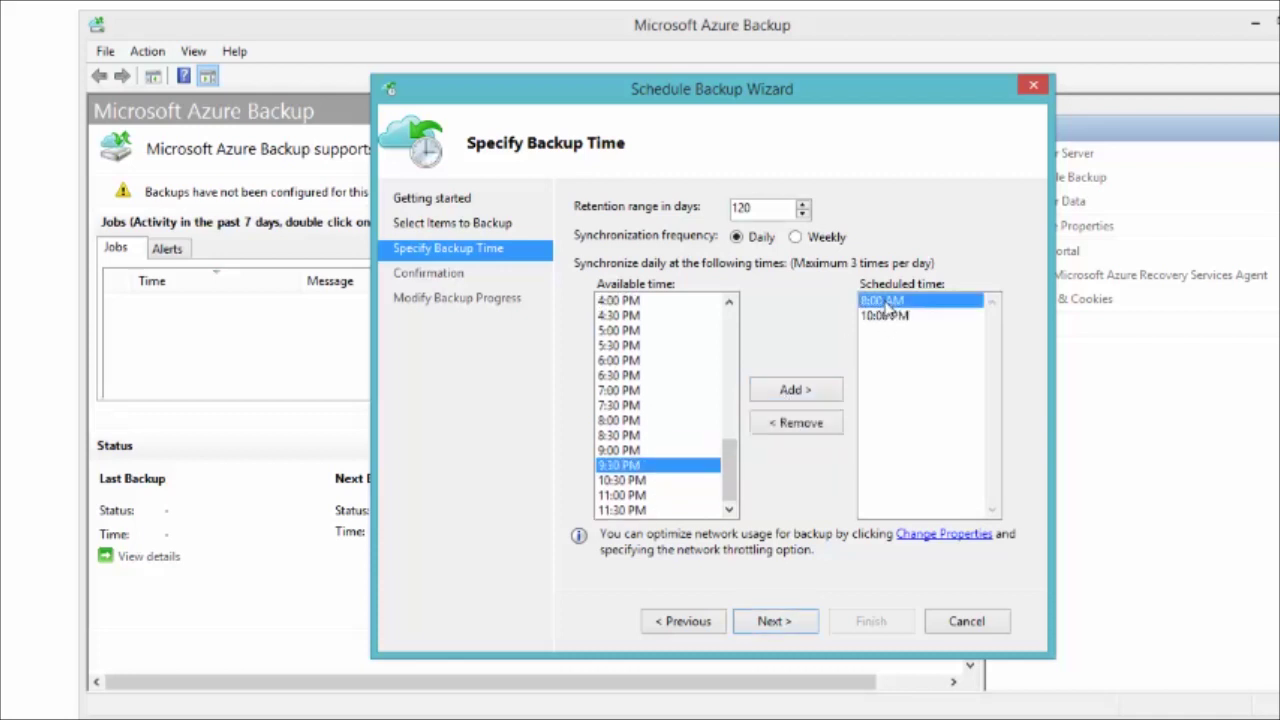
{"action": "left_click", "coordinate": [810, 425]}
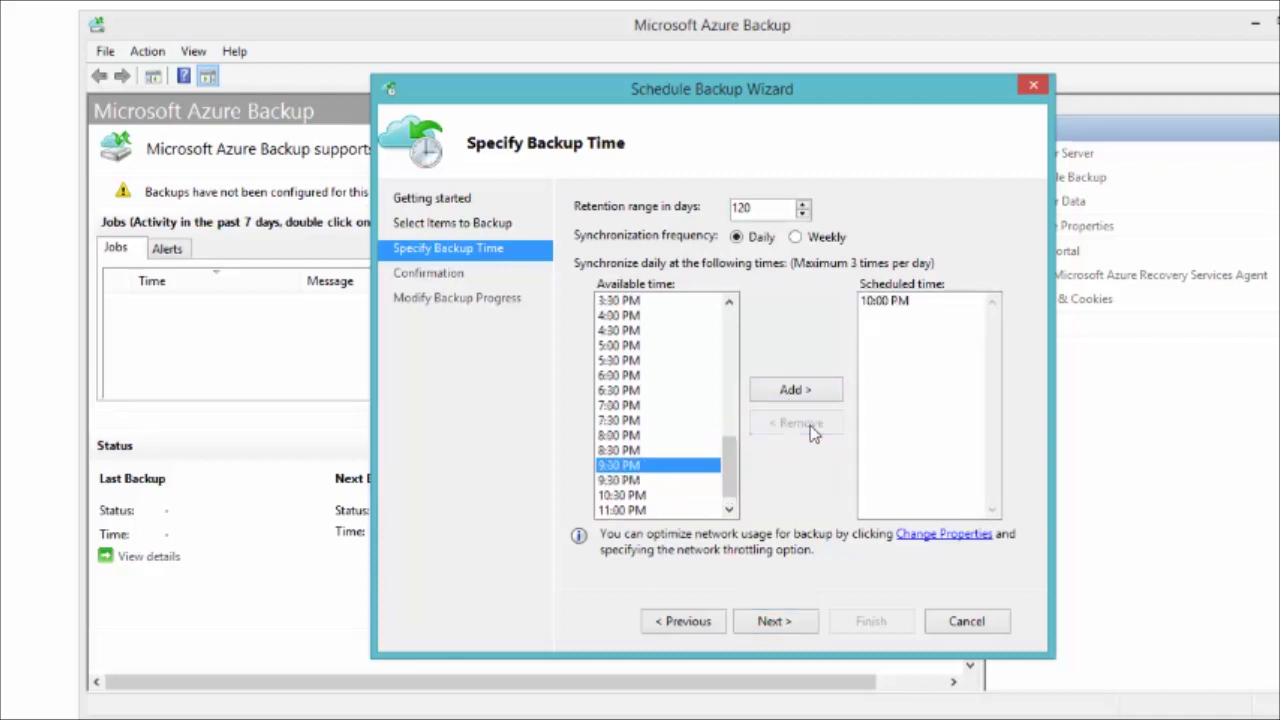
{"action": "left_click", "coordinate": [788, 623]}
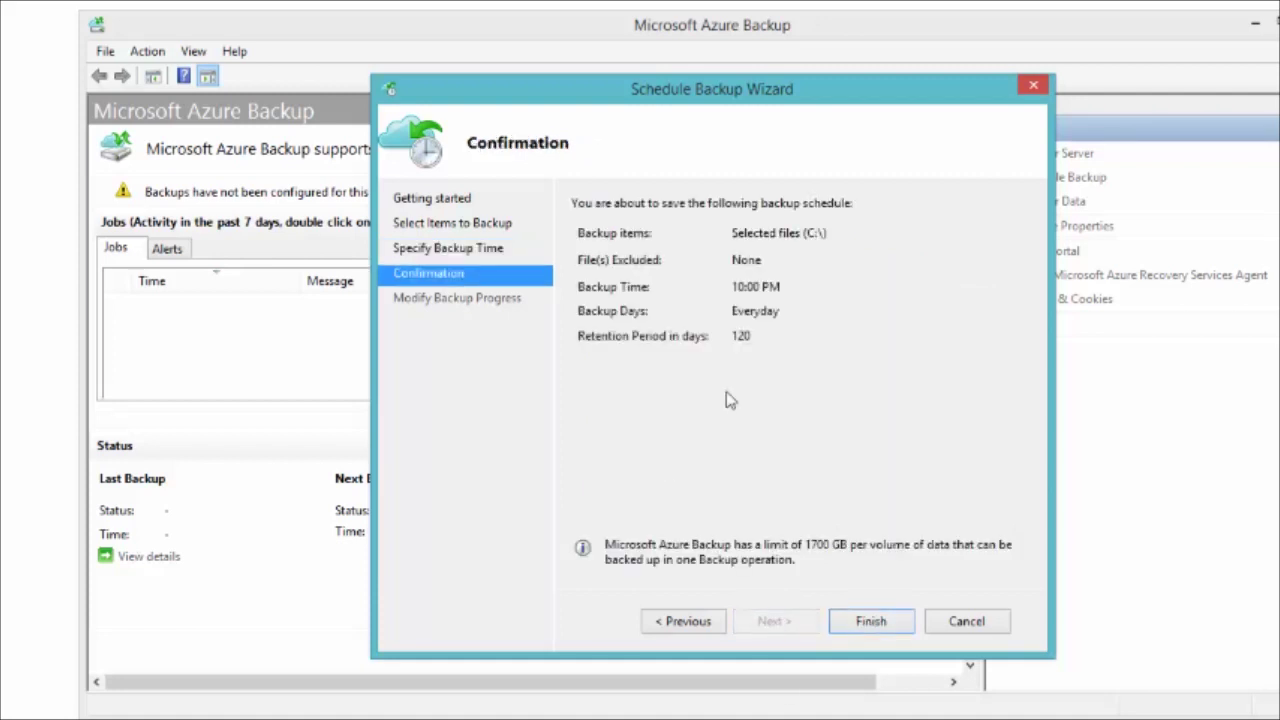
Step: Return to the backup time settings and review the encryption, proxy and throttling properties without changing them
{"action": "left_click", "coordinate": [486, 250]}
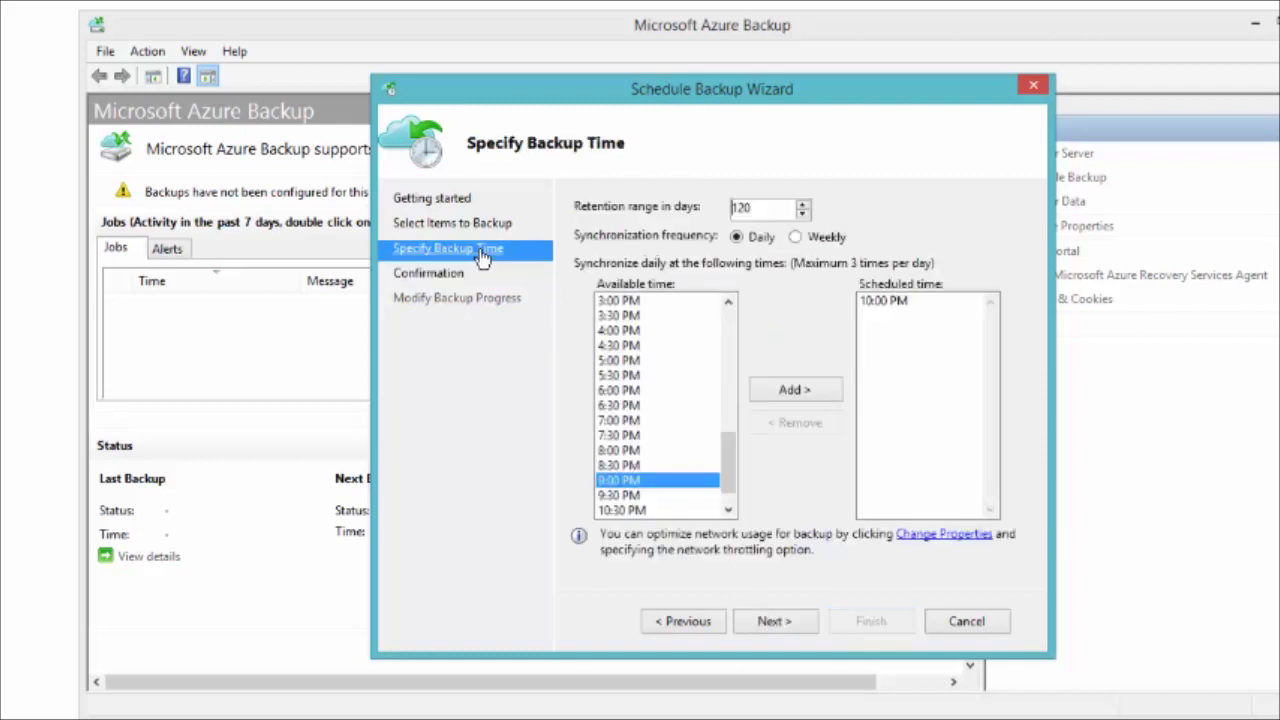
{"action": "left_click", "coordinate": [920, 538]}
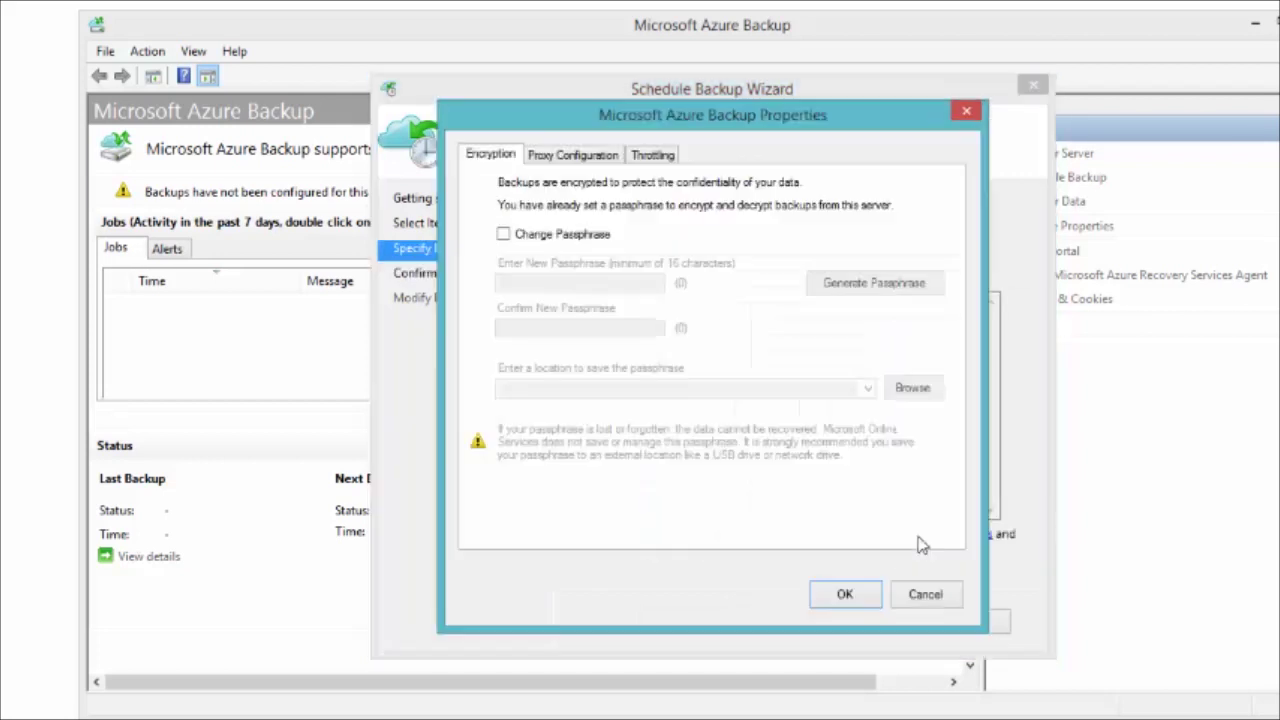
{"action": "left_click", "coordinate": [588, 160]}
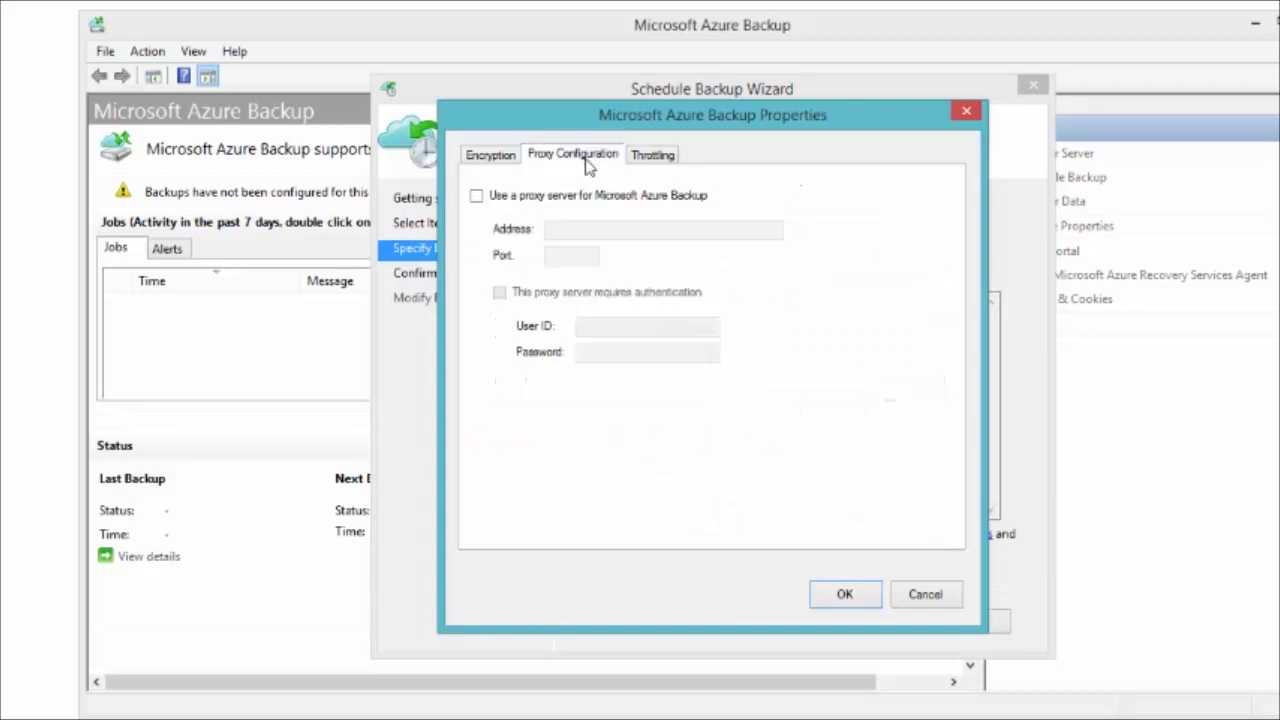
{"action": "left_click", "coordinate": [668, 157]}
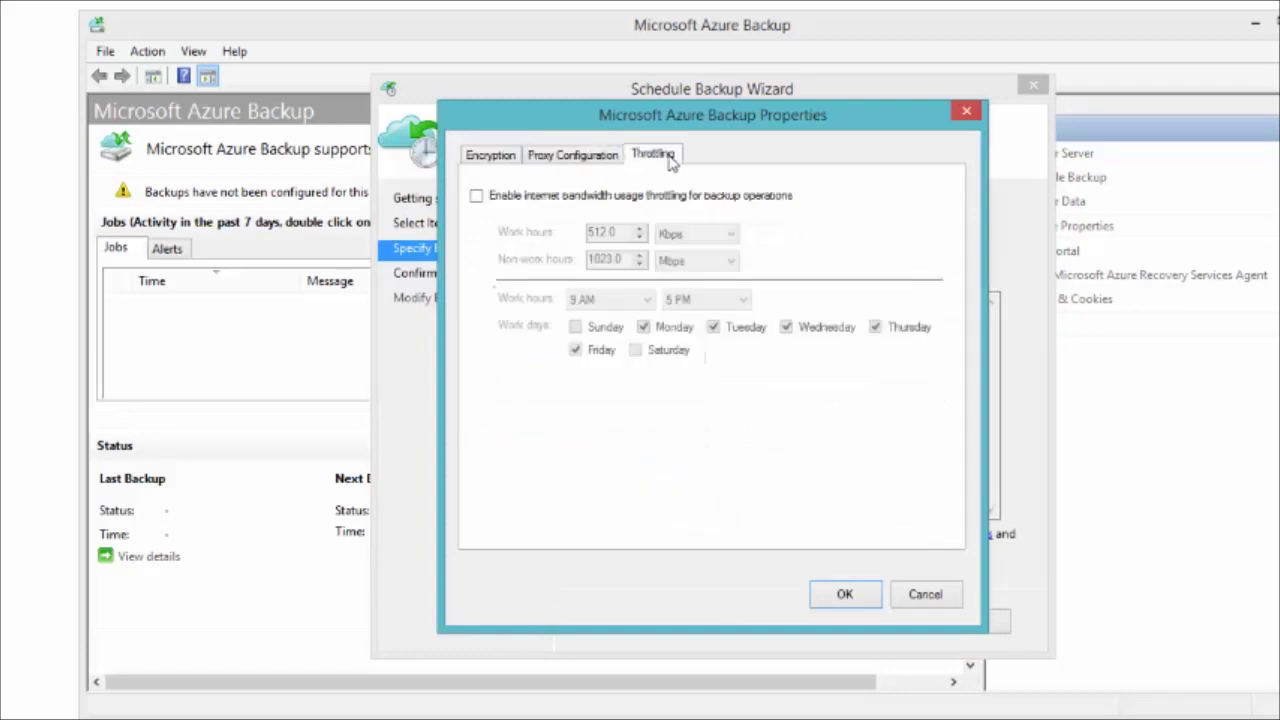
{"action": "left_click", "coordinate": [965, 113]}
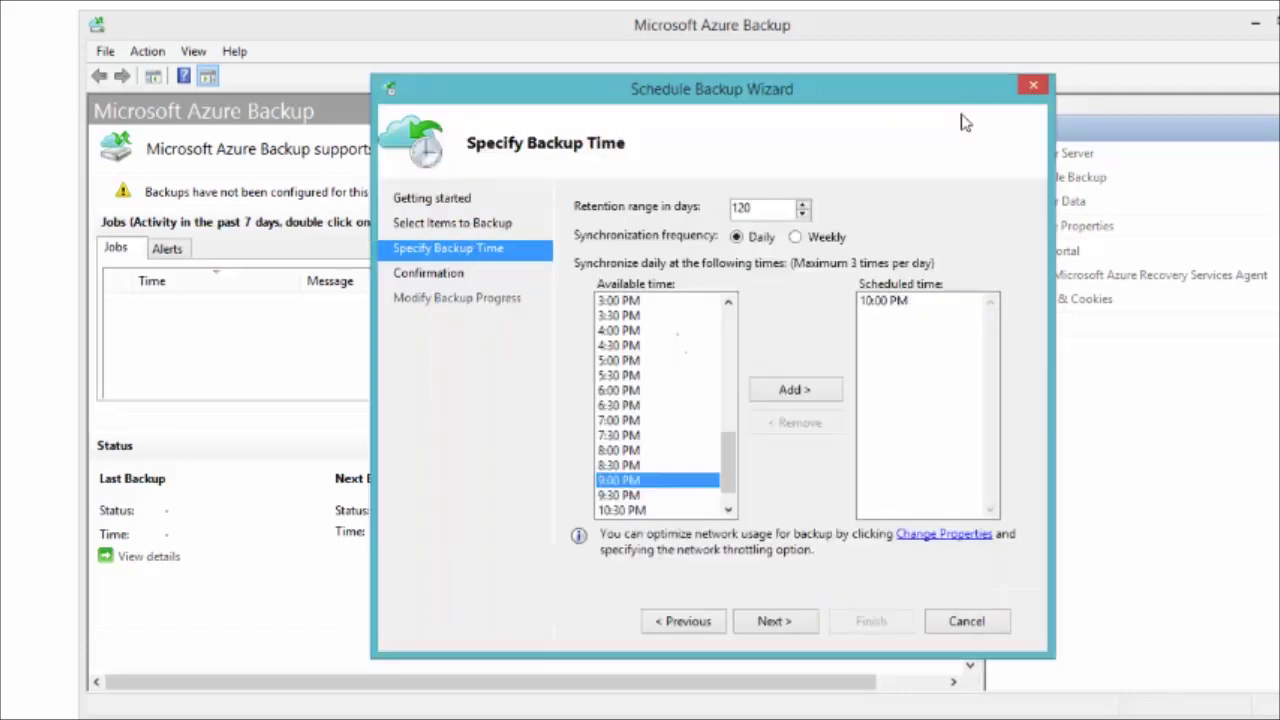
Step: Finish creating the backup schedule and start an immediate backup of C:\
{"action": "left_click", "coordinate": [452, 284]}
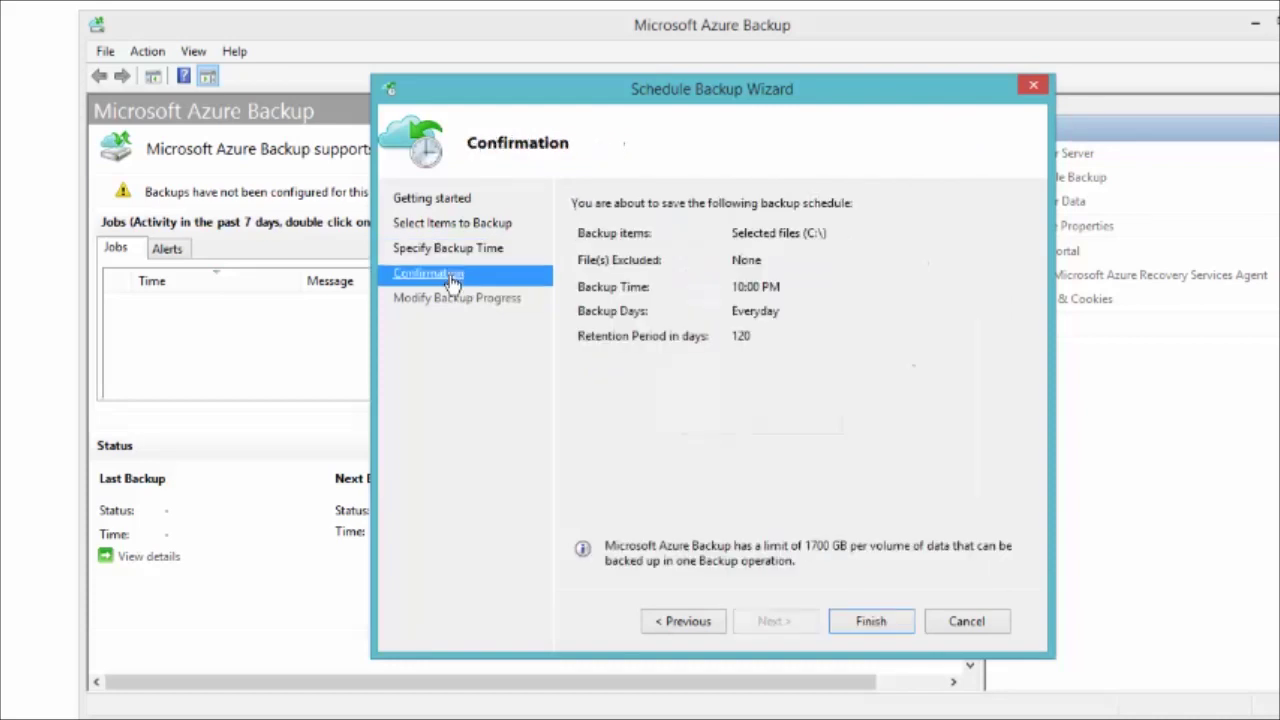
{"action": "left_click", "coordinate": [868, 622]}
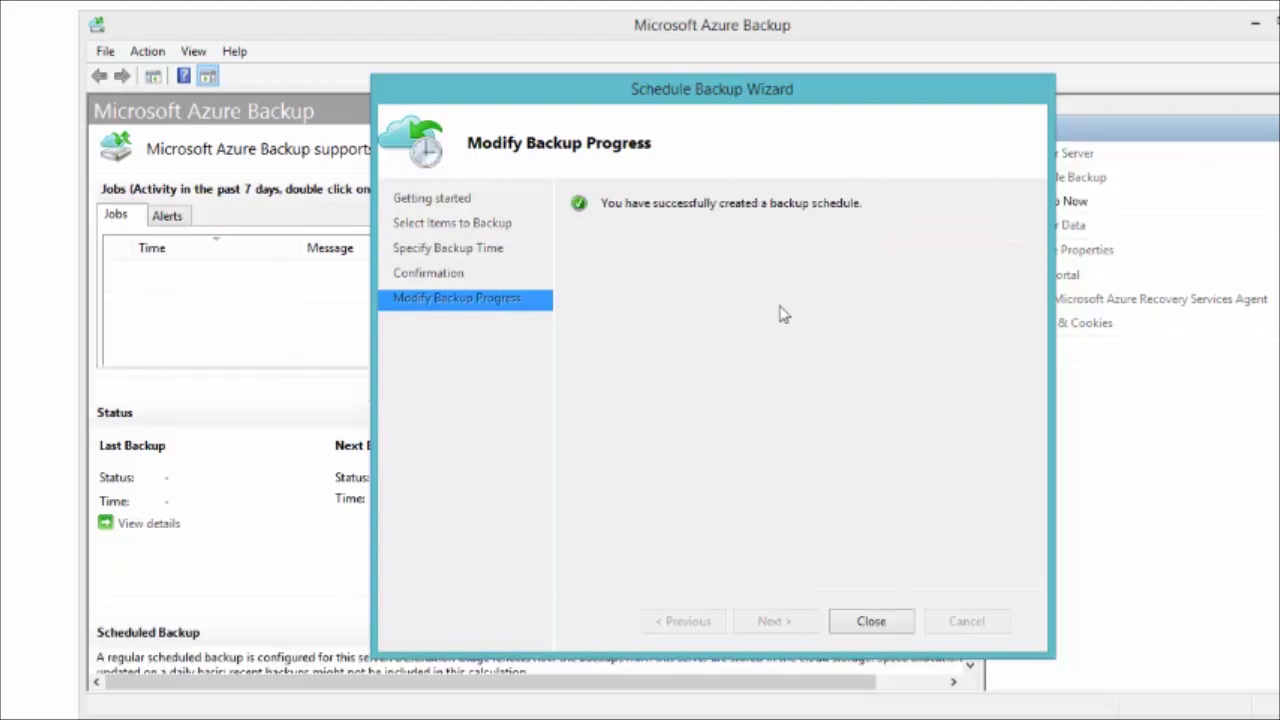
{"action": "left_click", "coordinate": [874, 621]}
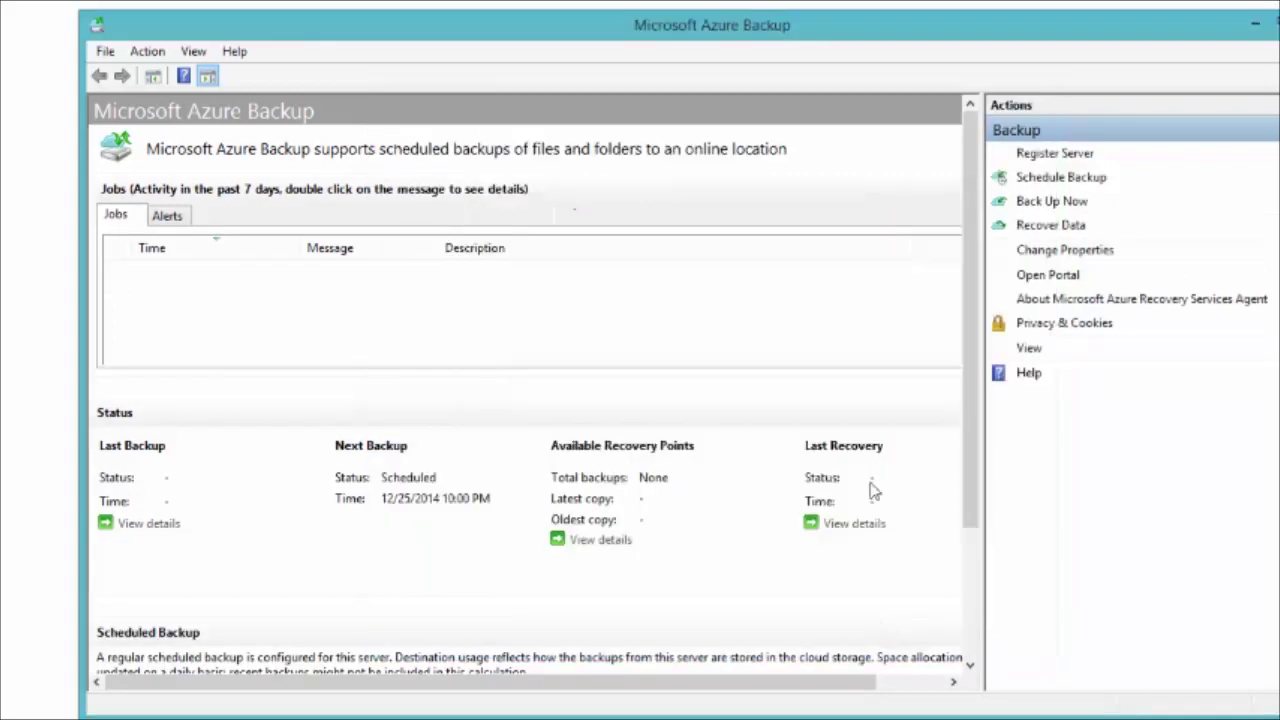
{"action": "left_click", "coordinate": [1049, 201]}
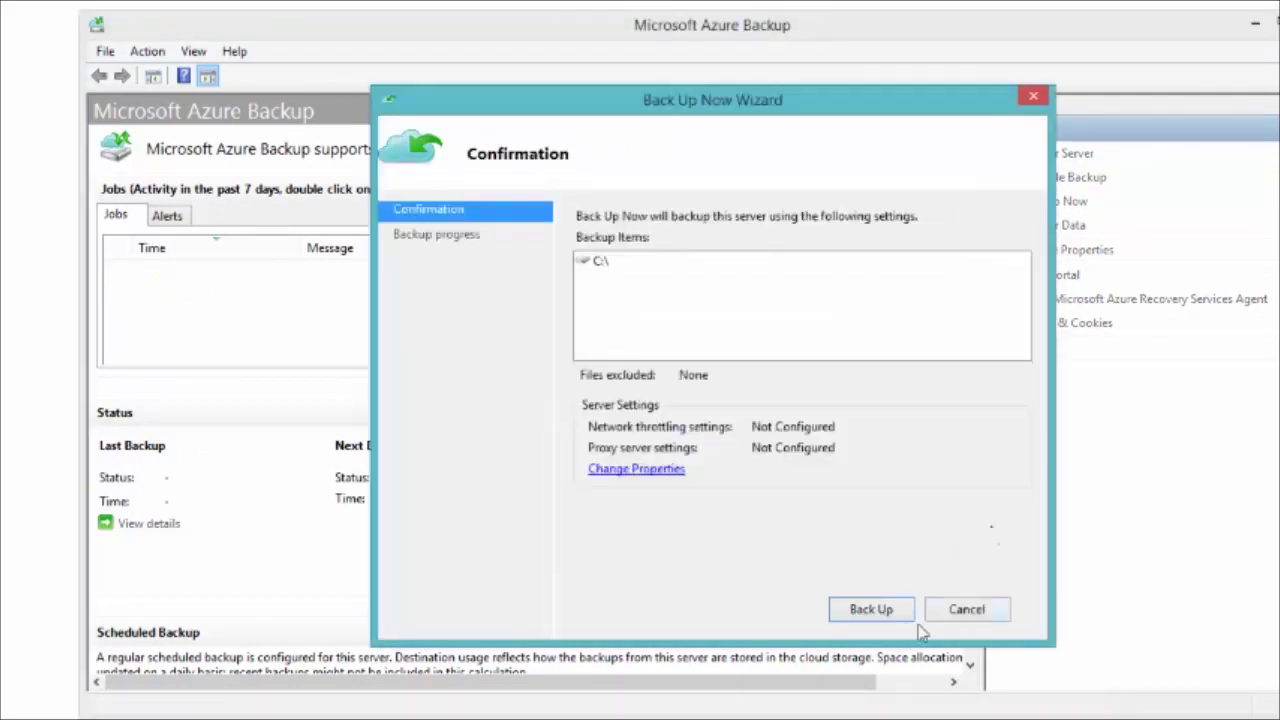
{"action": "left_click", "coordinate": [870, 610]}
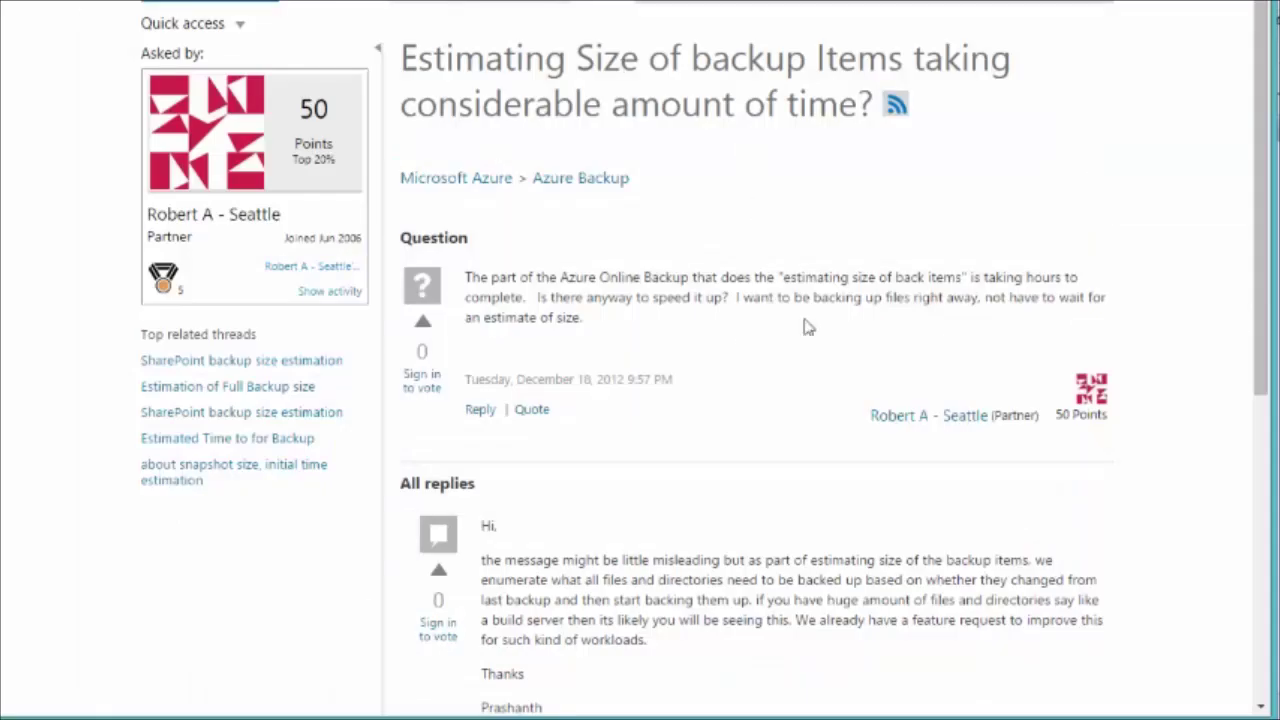
Step: Read the forum thread about slow backup size estimation, highlighting "is taking hours to complete" and going through the replies
{"action": "left_click_drag", "start_coordinate": [972, 279], "coordinate": [528, 297]}
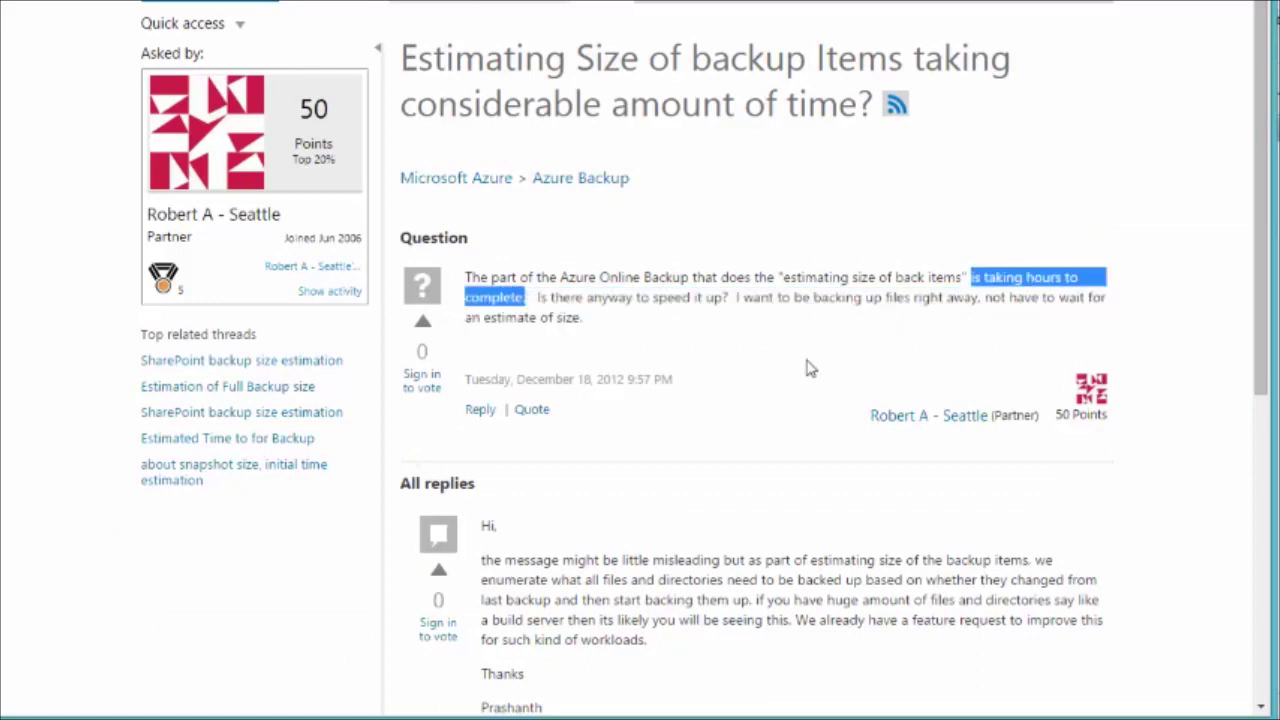
{"action": "scroll", "coordinate": [810, 368], "scroll_direction": "down", "scroll_amount": 3}
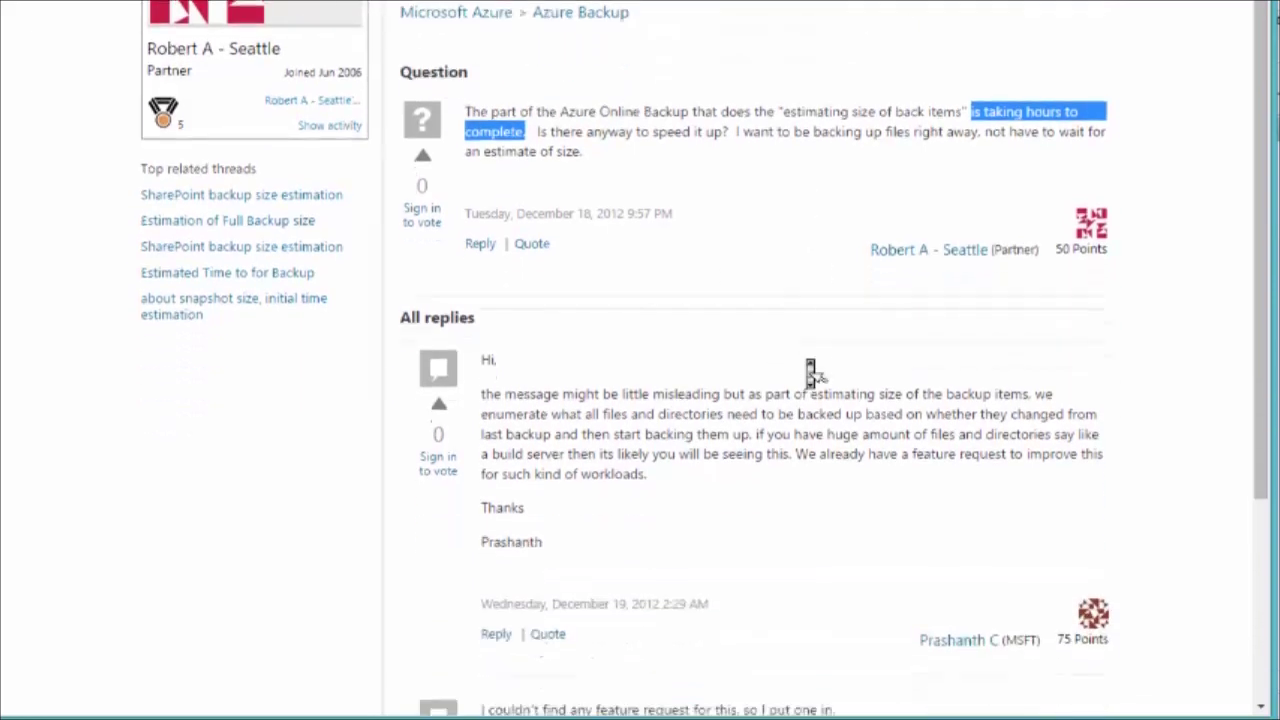
{"action": "scroll", "coordinate": [810, 368], "scroll_direction": "down", "scroll_amount": 3}
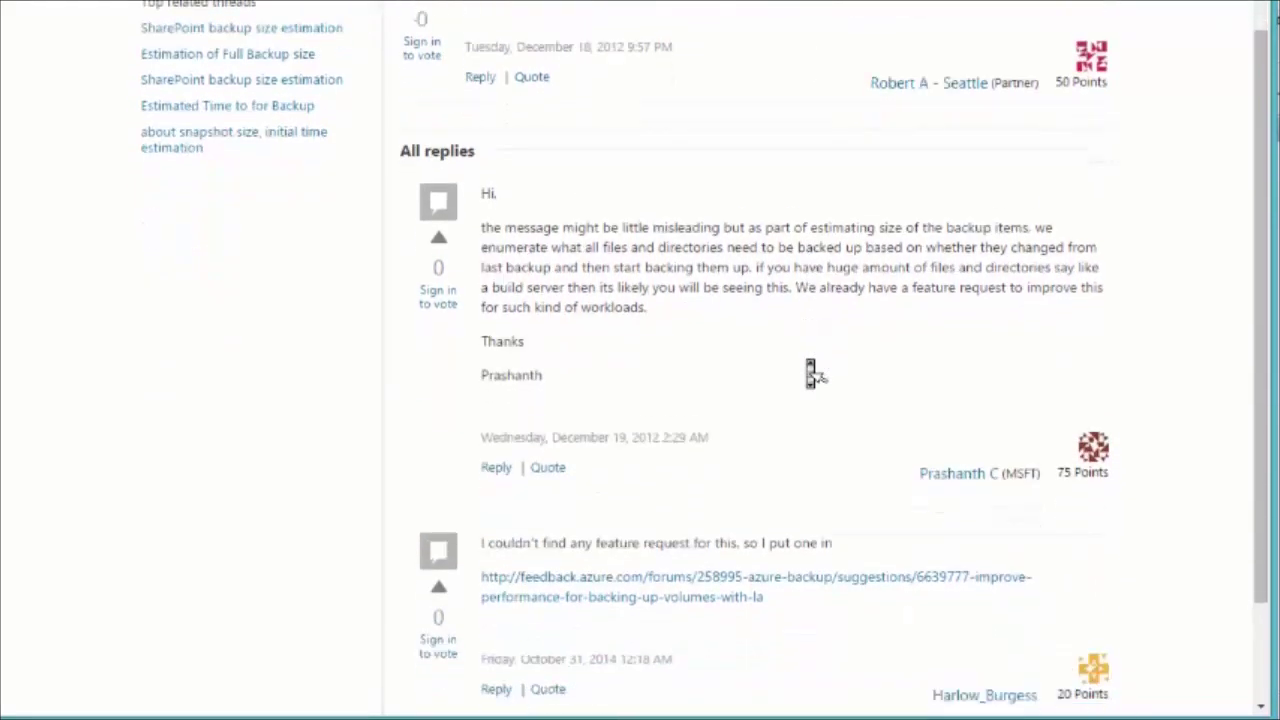
{"action": "scroll", "coordinate": [810, 372], "scroll_direction": "down", "scroll_amount": 1}
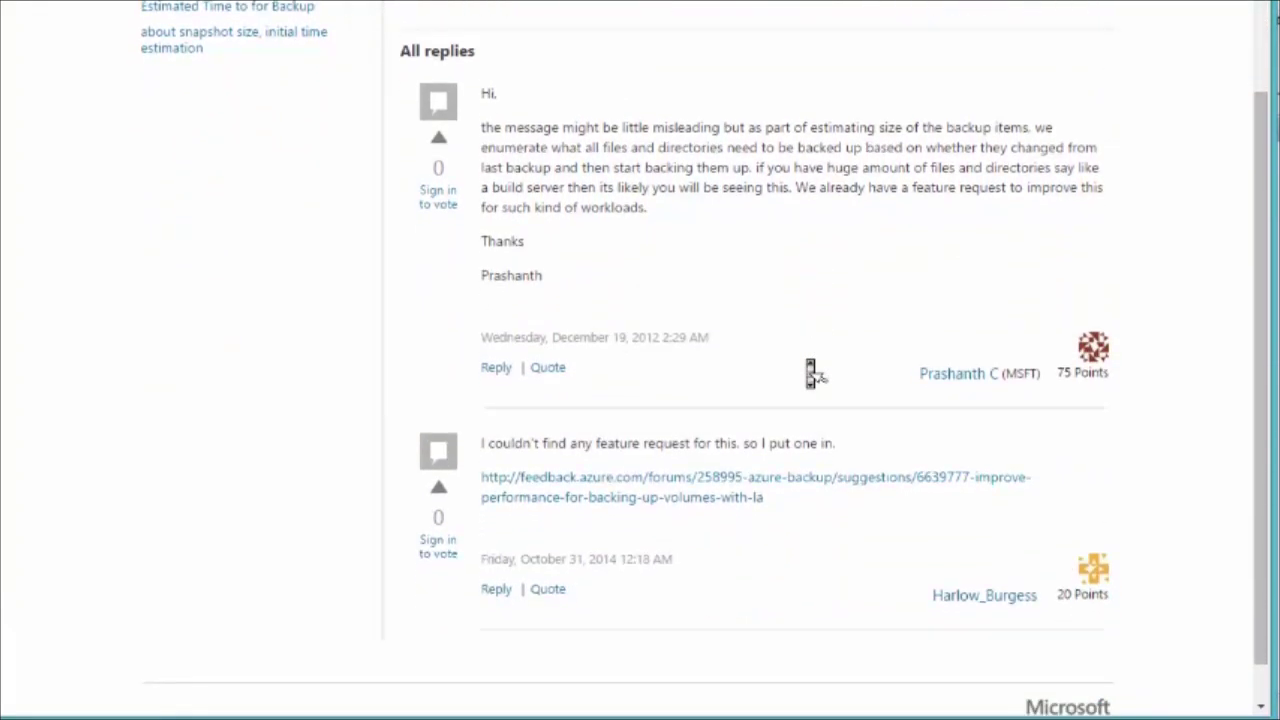
{"action": "scroll", "coordinate": [810, 372], "scroll_direction": "down", "scroll_amount": 1}
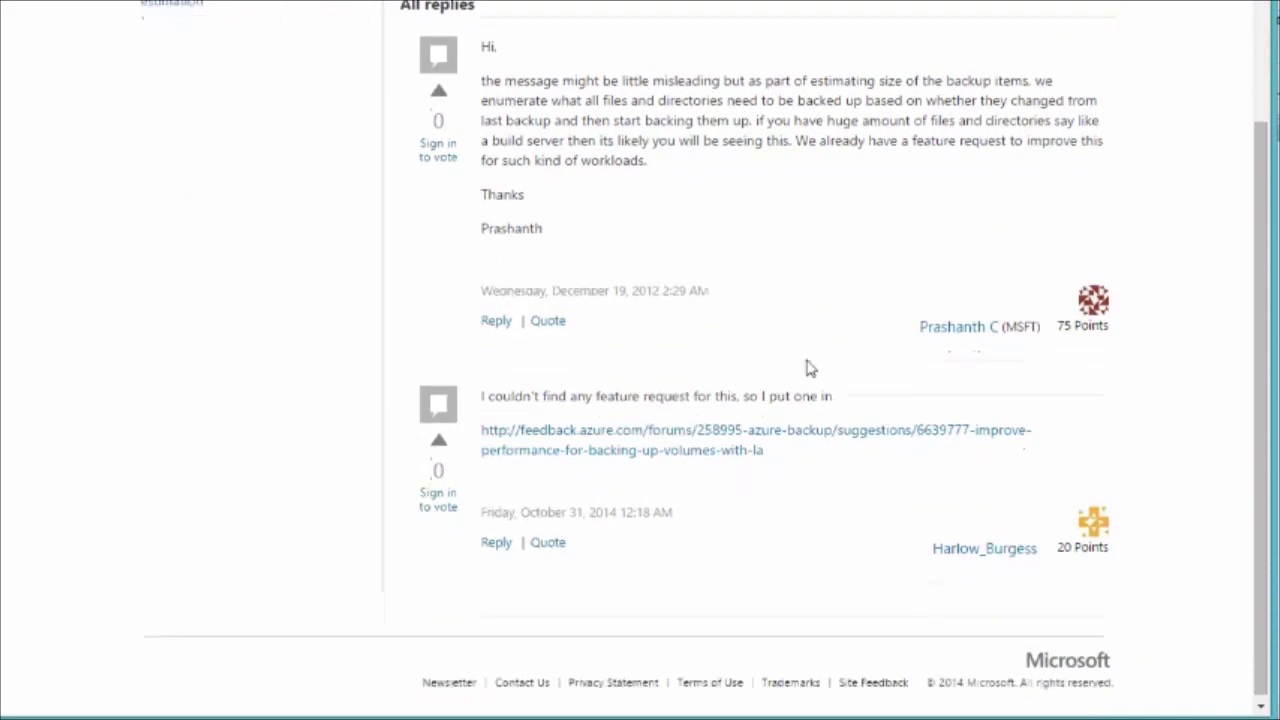
Step: Open the feedback.azure.com suggestion linked in the last reply and cast 1 vote for it
{"action": "left_click", "coordinate": [745, 447]}
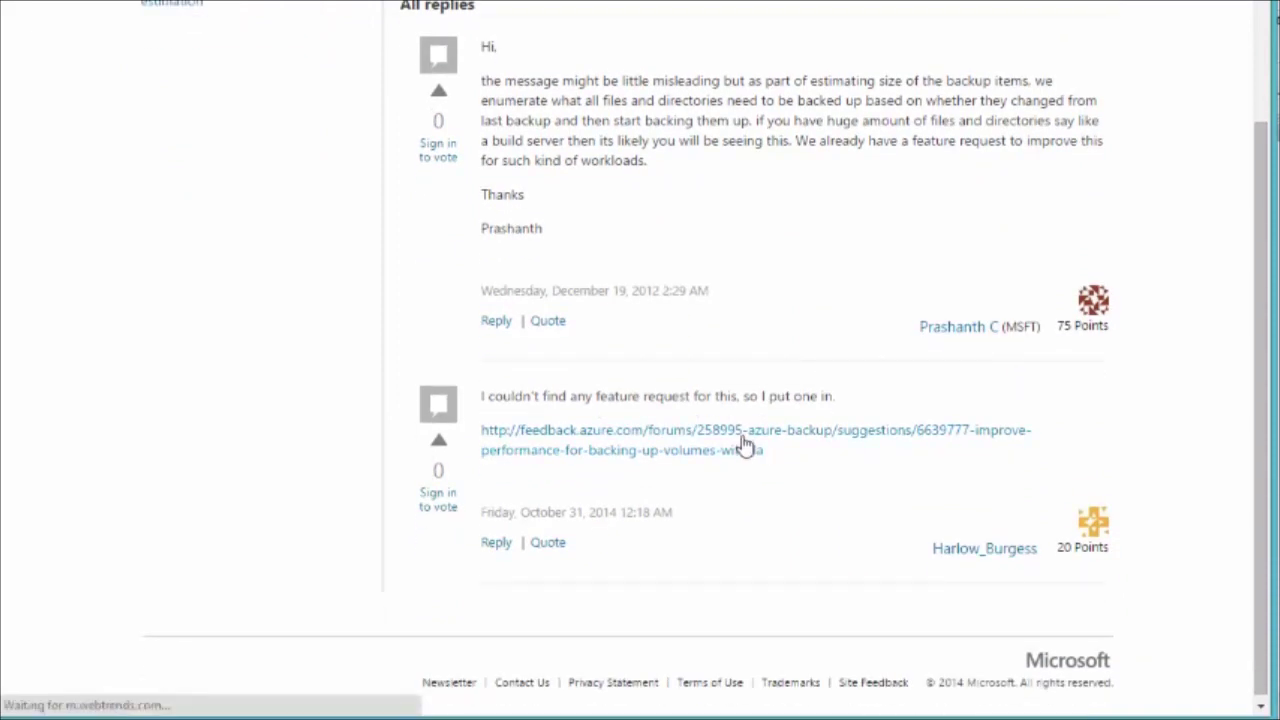
{"action": "scroll", "coordinate": [745, 400], "scroll_direction": "down", "scroll_amount": 1}
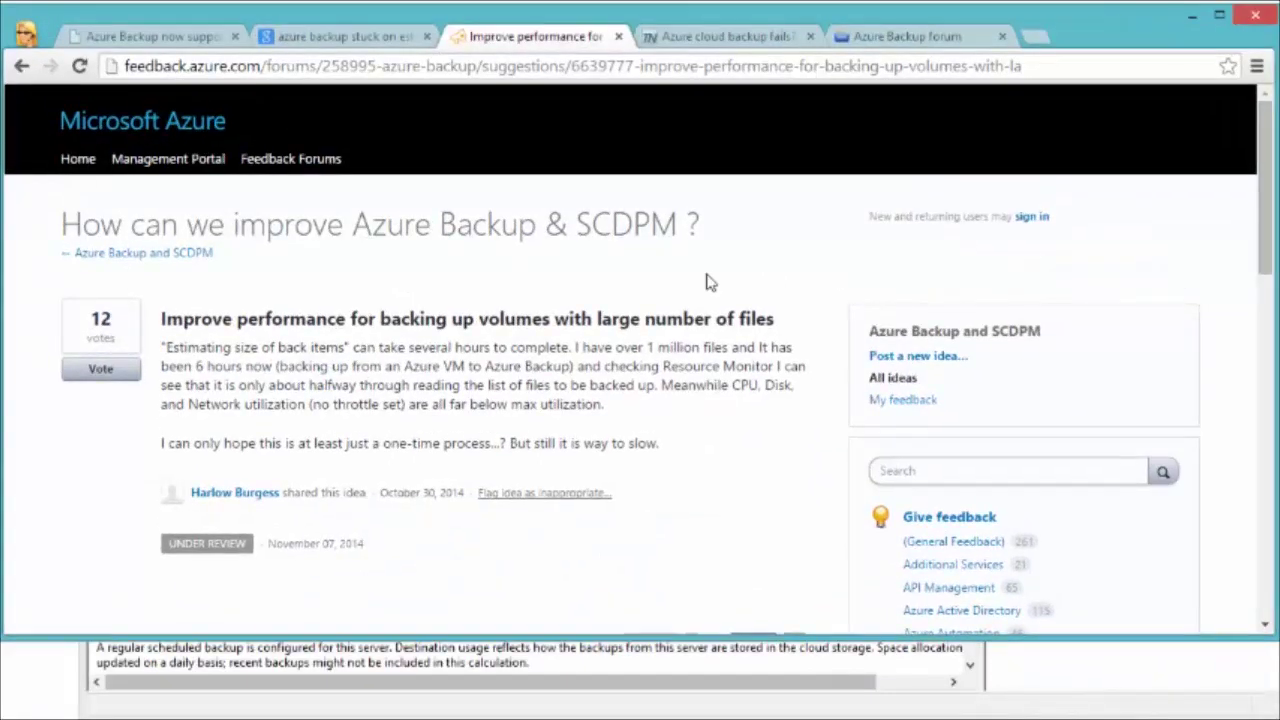
{"action": "left_click", "coordinate": [110, 372]}
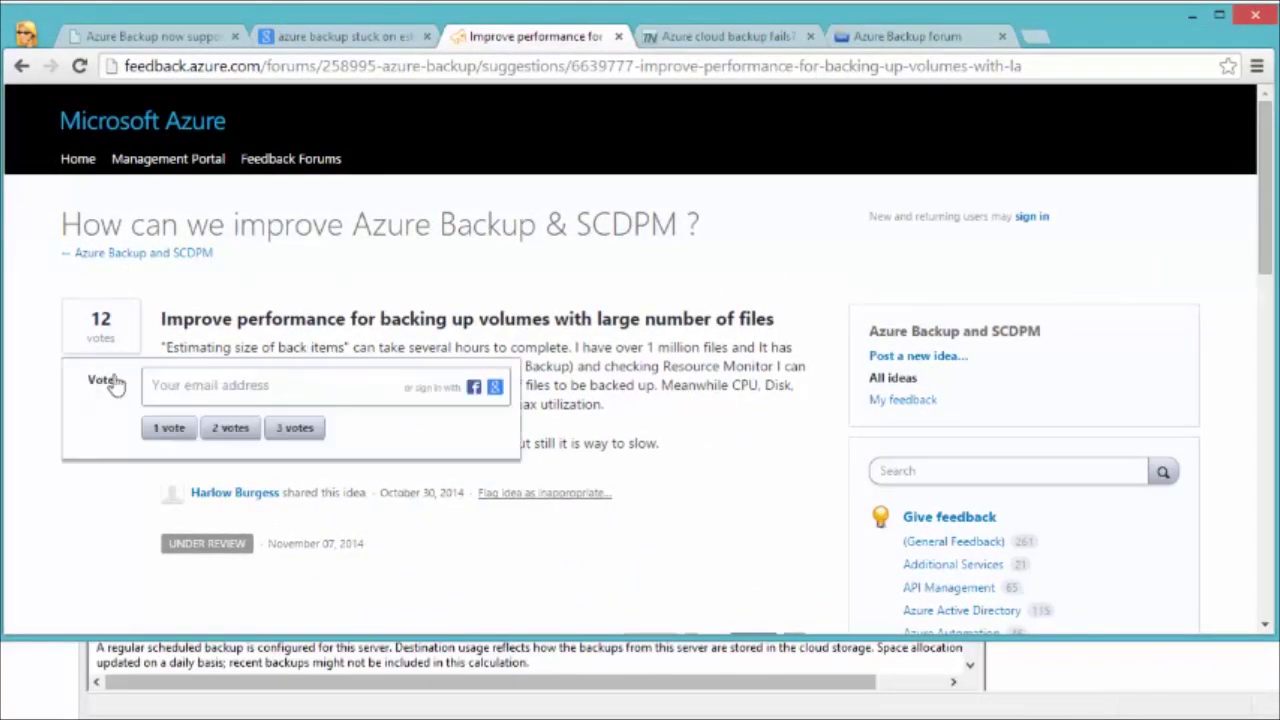
{"action": "left_click", "coordinate": [168, 430]}
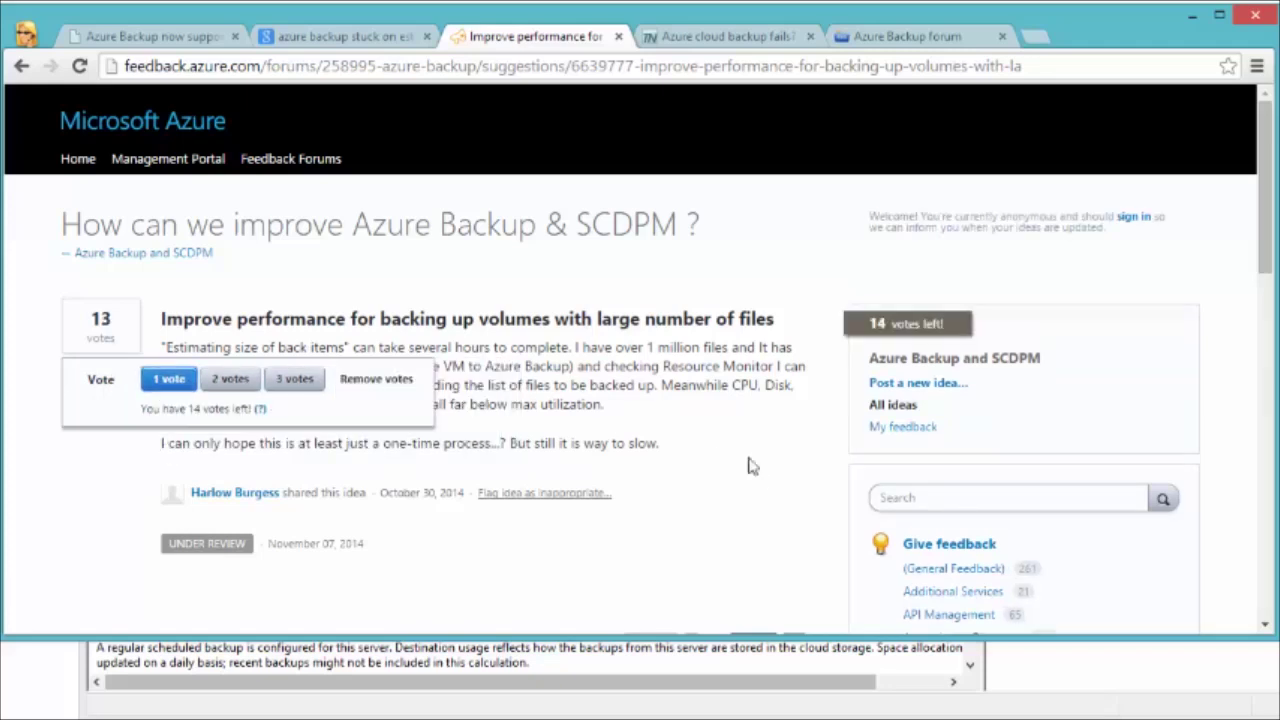